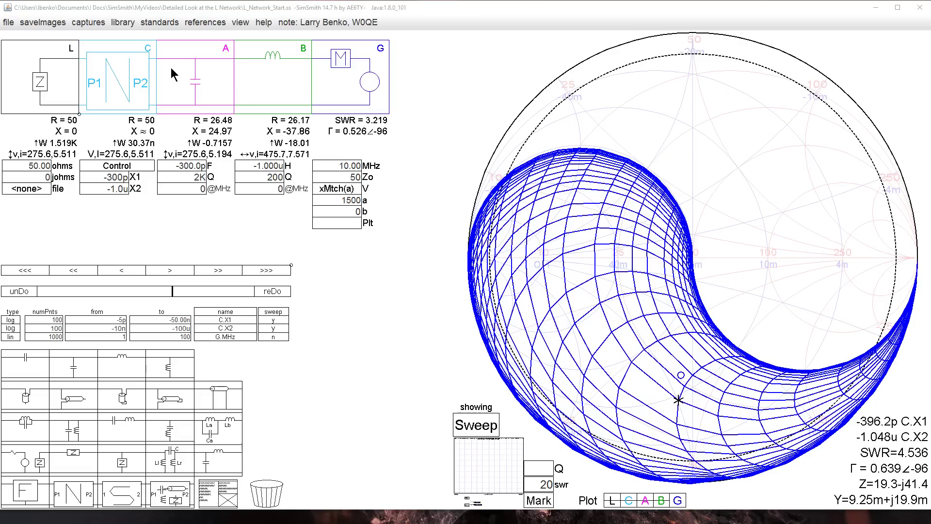
Step: Move capacitor A to the generator side of inductor B, then select inductor B
left_click_drag(171, 69, 257, 85)
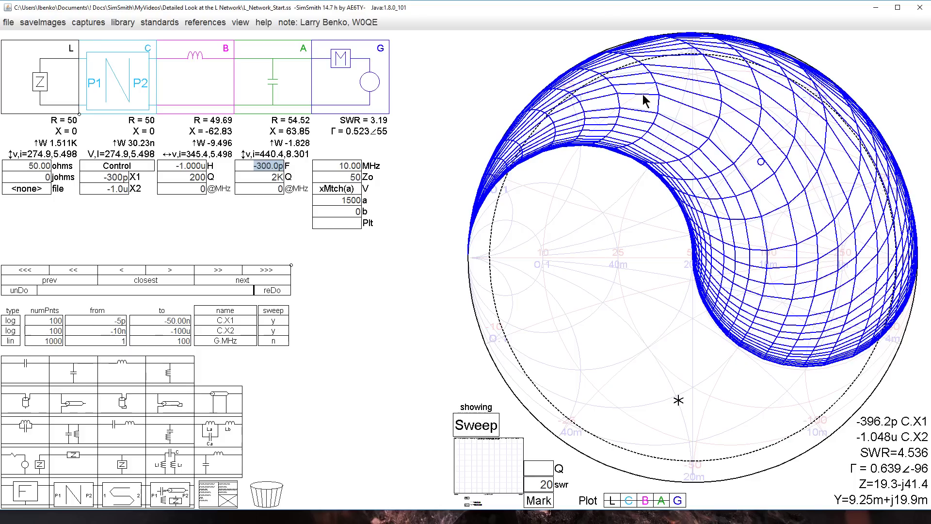
left_click(161, 77)
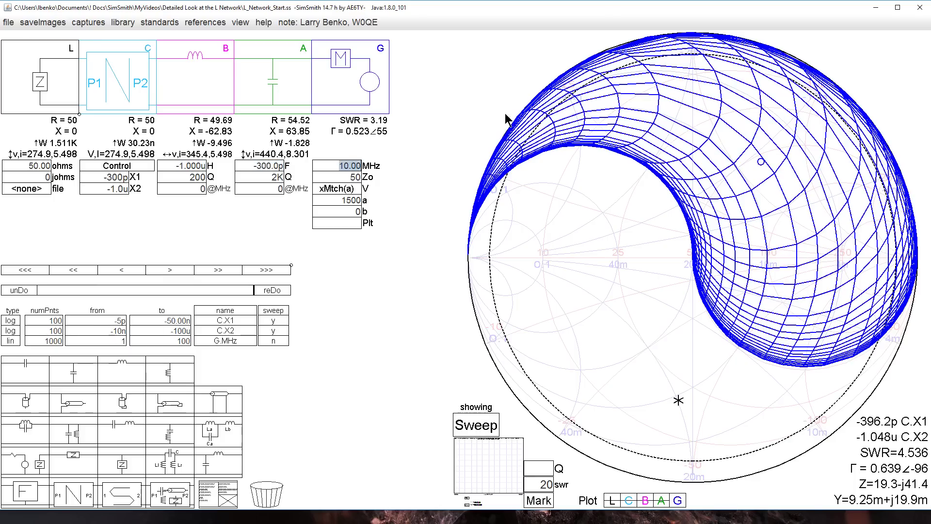
Step: Rotate inductor B to shunt and capacitor A to series, then swap their positions
right_click(194, 83)
left_click(213, 96)
right_click(262, 93)
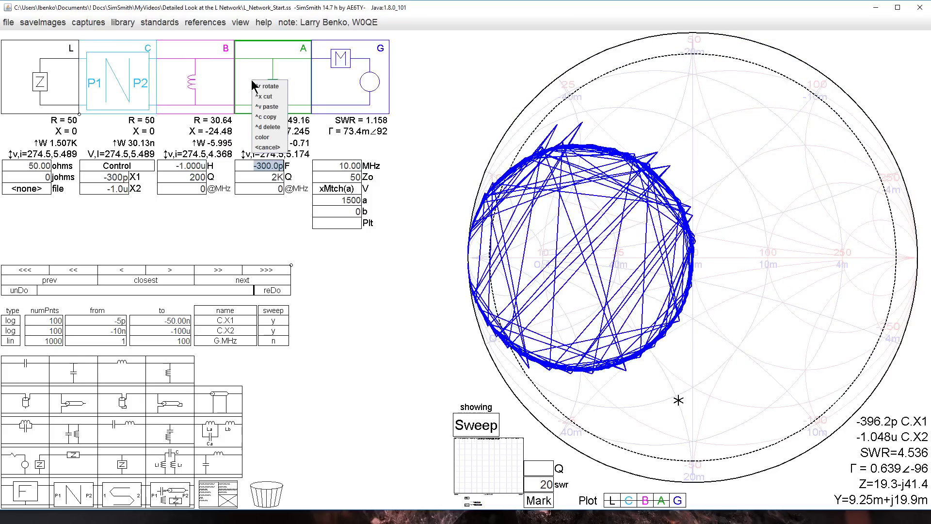
left_click(272, 92)
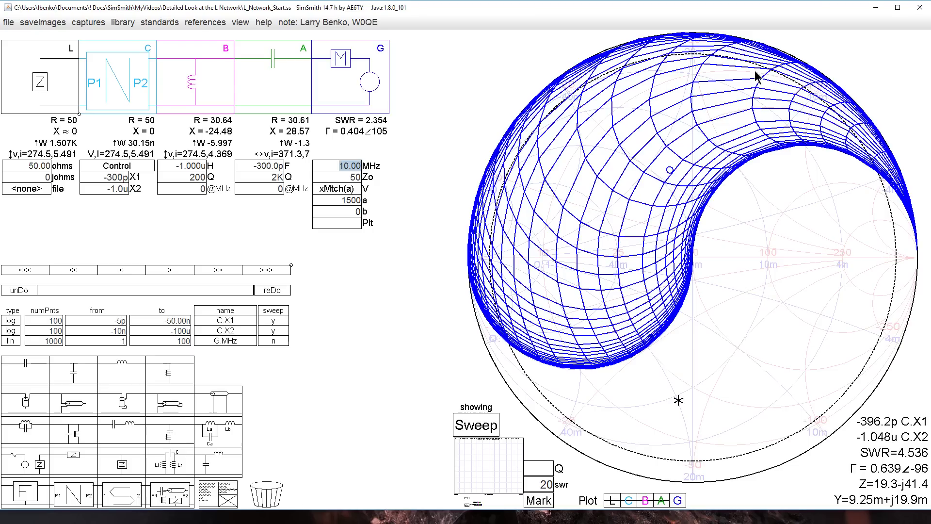
left_click_drag(217, 56, 269, 80)
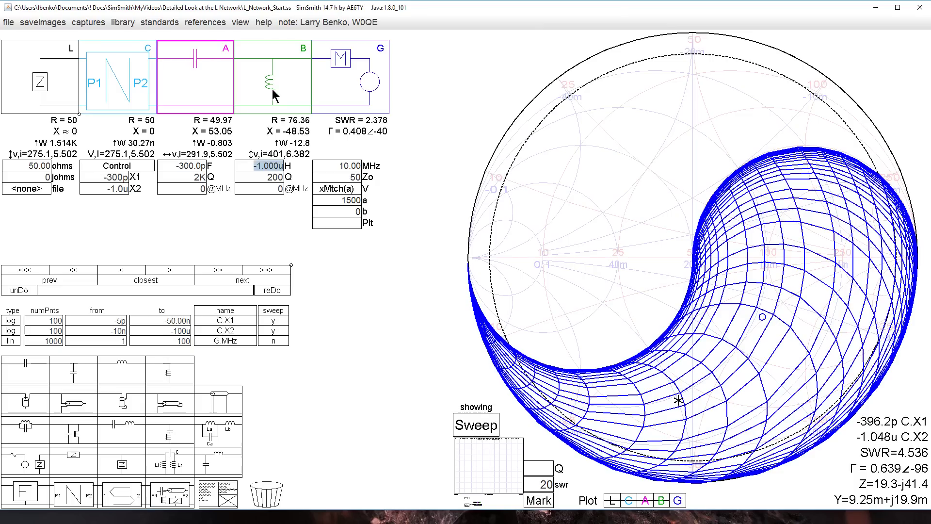
Step: Replace shunt inductor B with a shunt capacitor and set the C.X2 sweep from -5p to -50n
key("Delete")
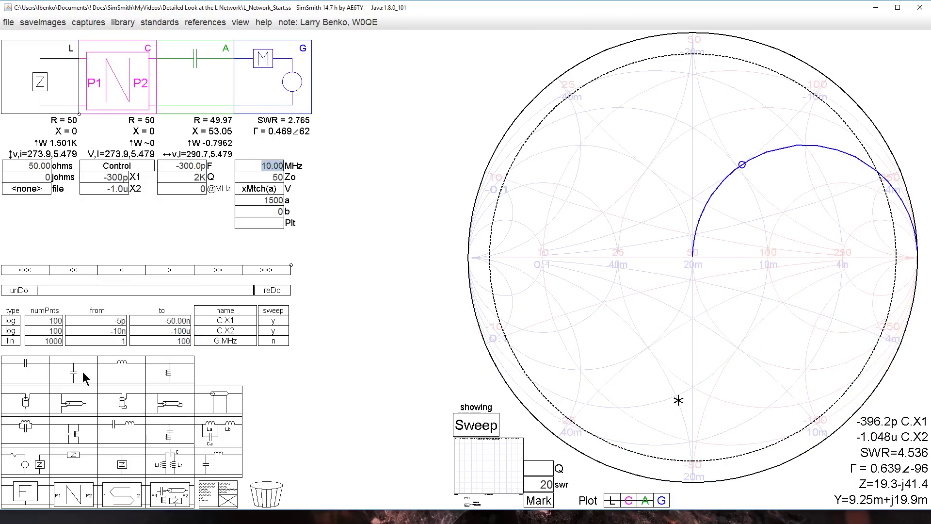
left_click_drag(87, 382, 260, 77)
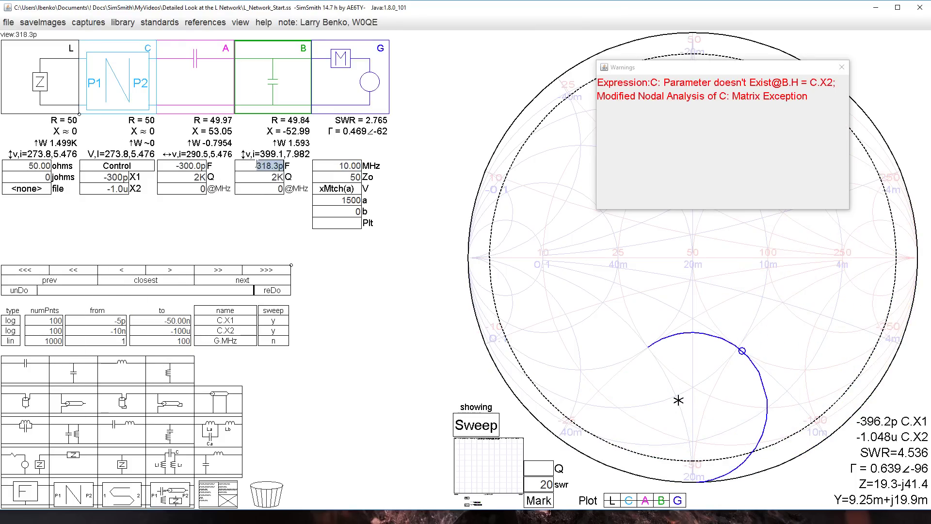
double_click(116, 332)
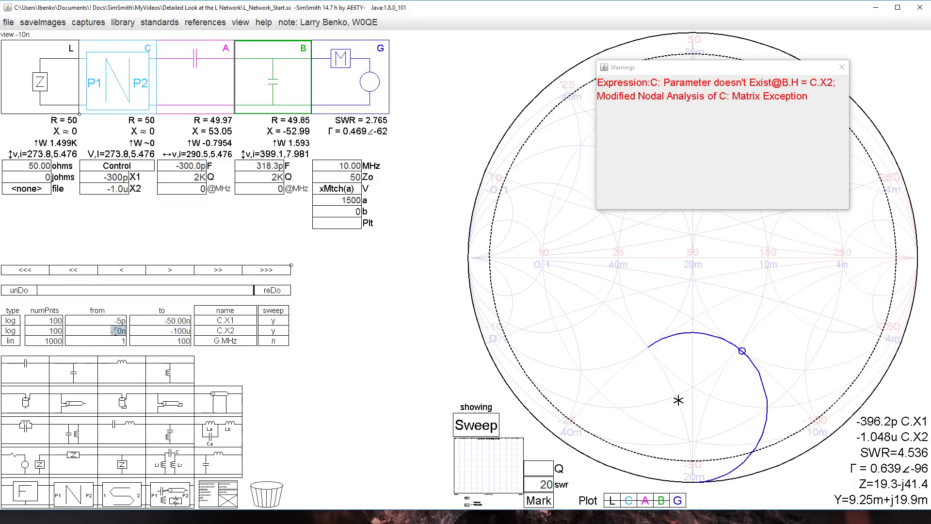
type("5p")
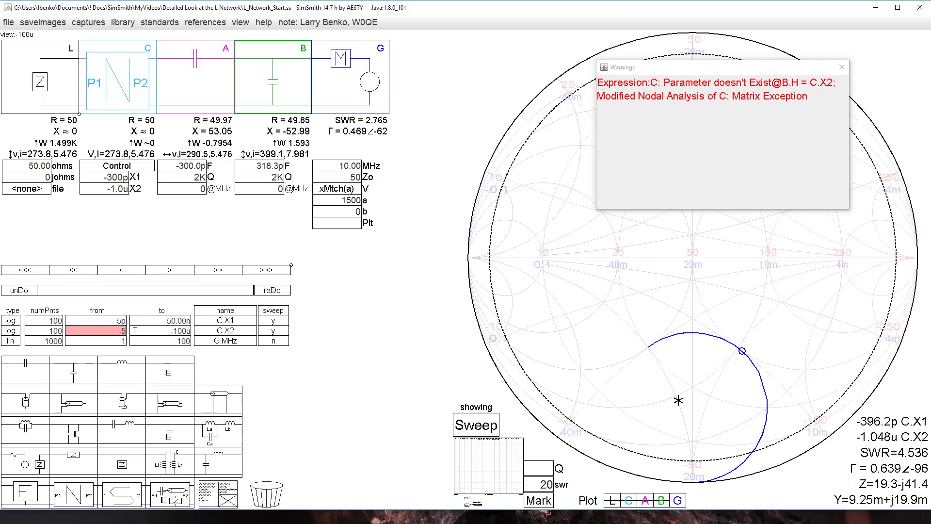
left_click(171, 329)
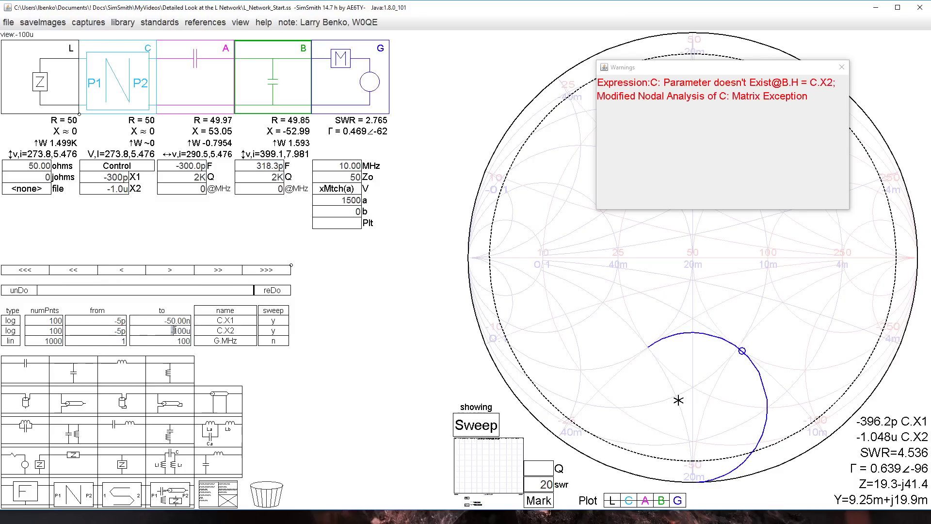
left_click_drag(171, 331, 189, 331)
type("50")
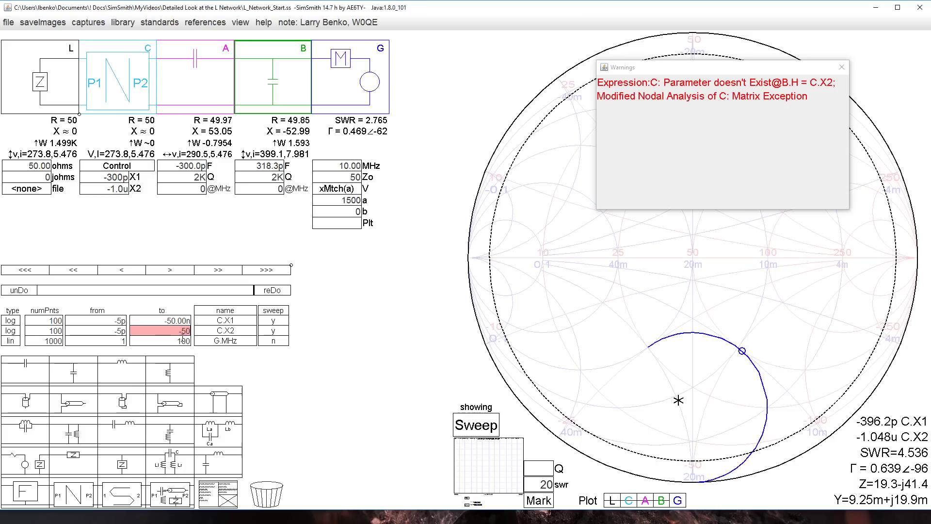
type("n")
Step: Edit the control script so it reads B.F = C.X2 instead of B.H = C.X2, and apply it
left_click(118, 168)
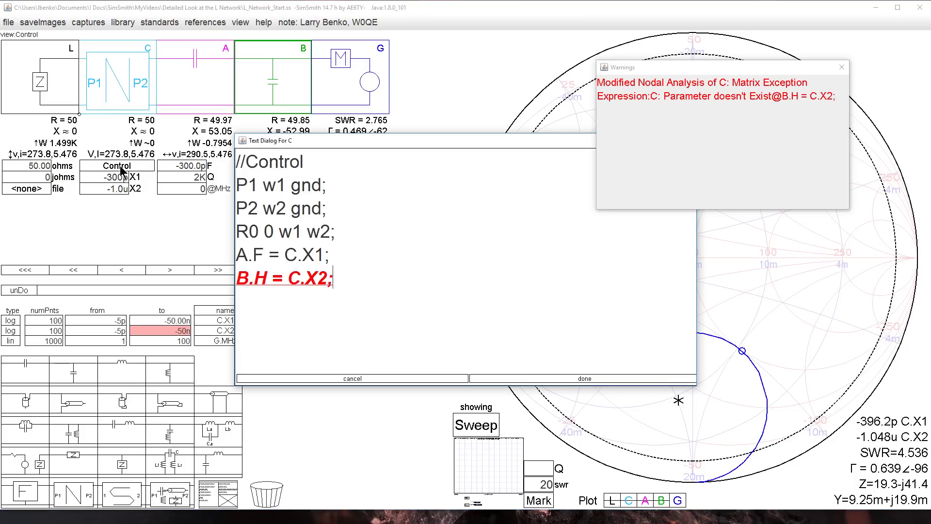
left_click(257, 278)
type("F")
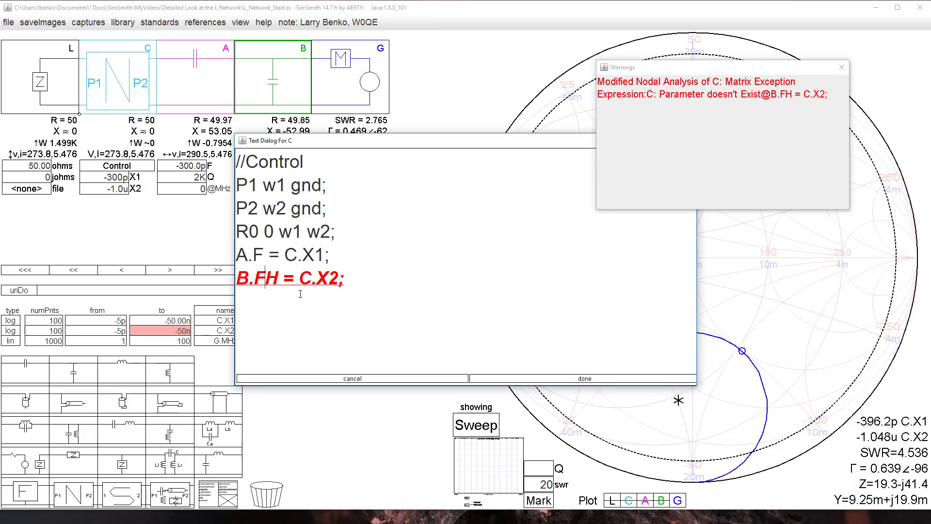
key("Delete")
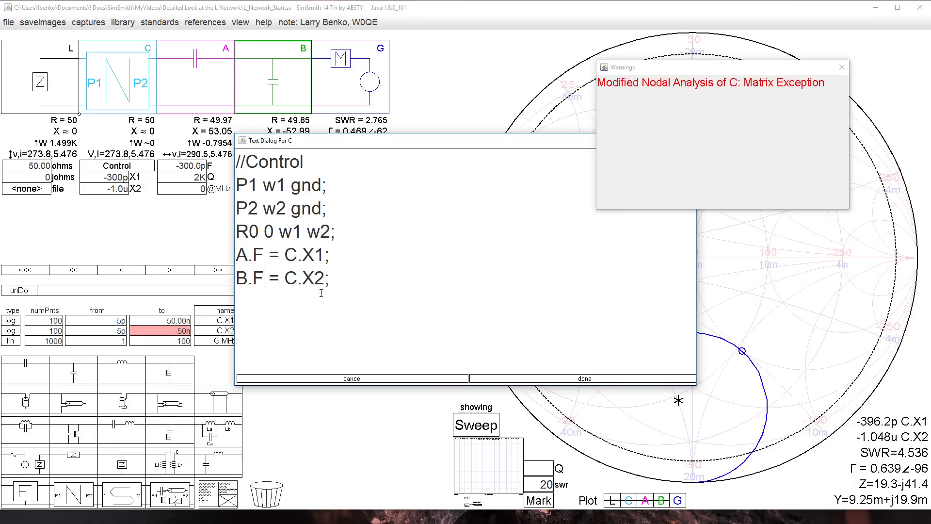
left_click(543, 379)
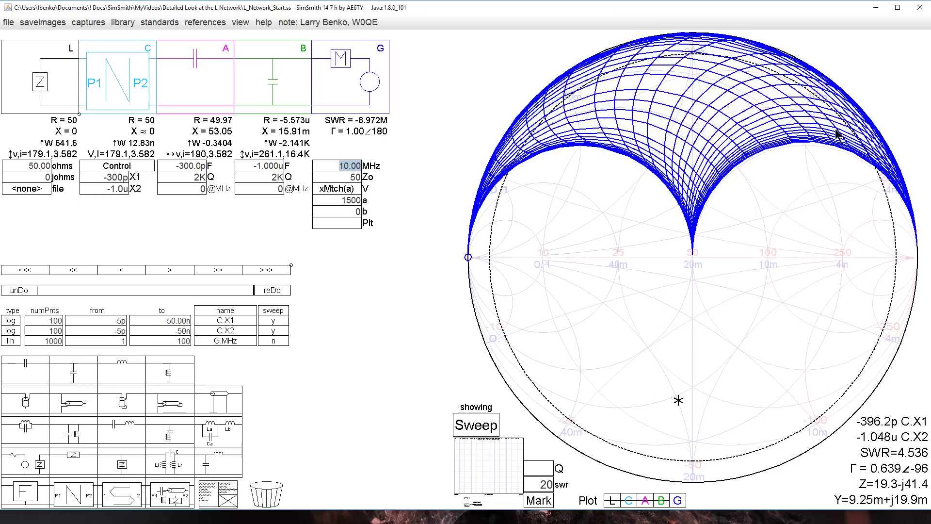
Step: Drag series capacitor A past shunt capacitor B to exchange their places in the schematic
left_click_drag(197, 80, 266, 83)
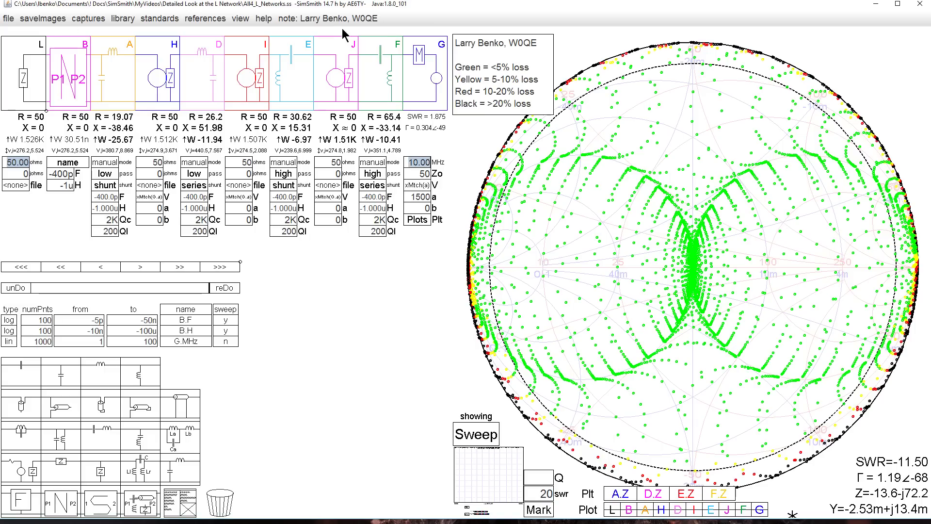
Step: Shrink the notes box to a thumbnail, then hide the Notes Block entirely
left_click(285, 19)
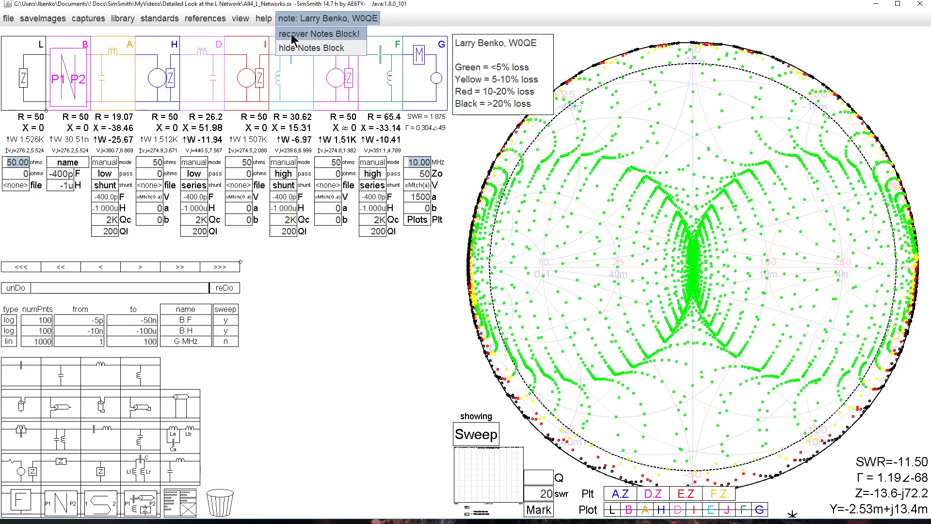
left_click(293, 35)
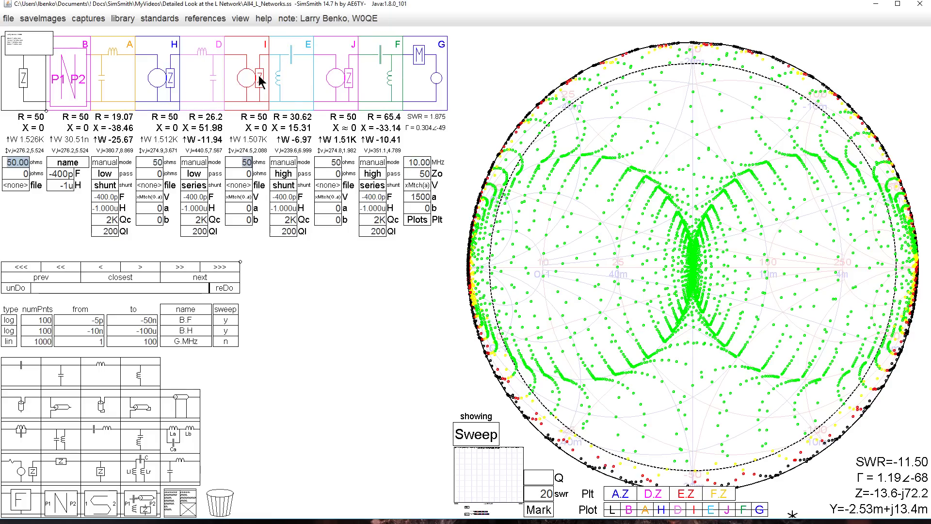
left_click(339, 22)
left_click(316, 47)
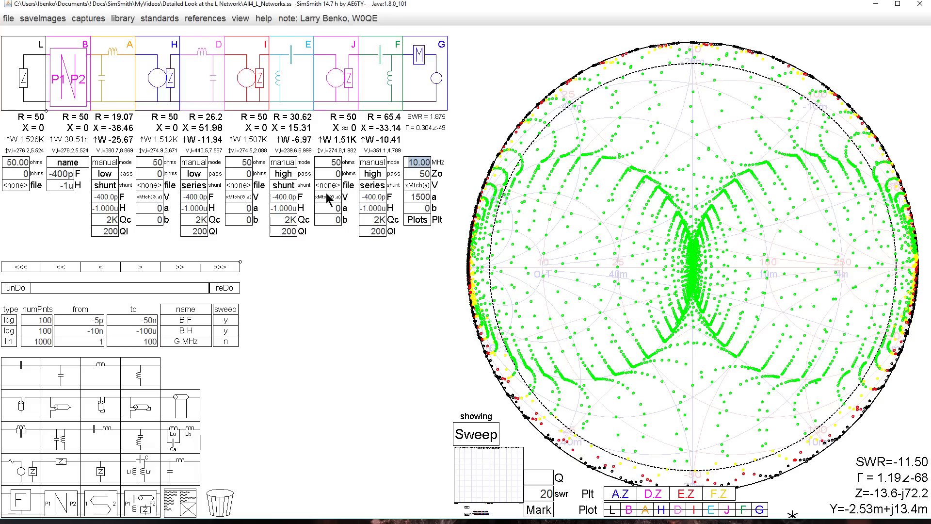
Step: Check the 50-ohm load and element H values, then hide the A, D, E, F impedance points
left_click(151, 201)
left_click(7, 101)
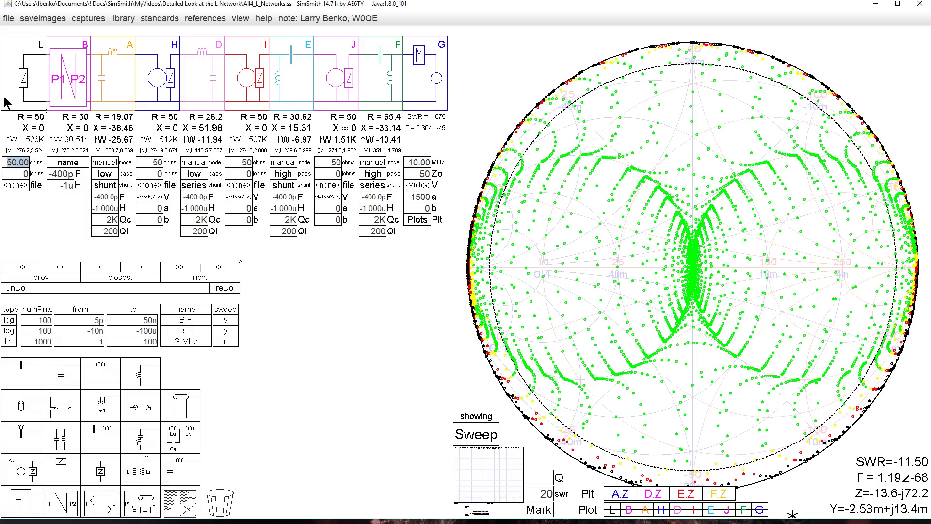
left_click(169, 91)
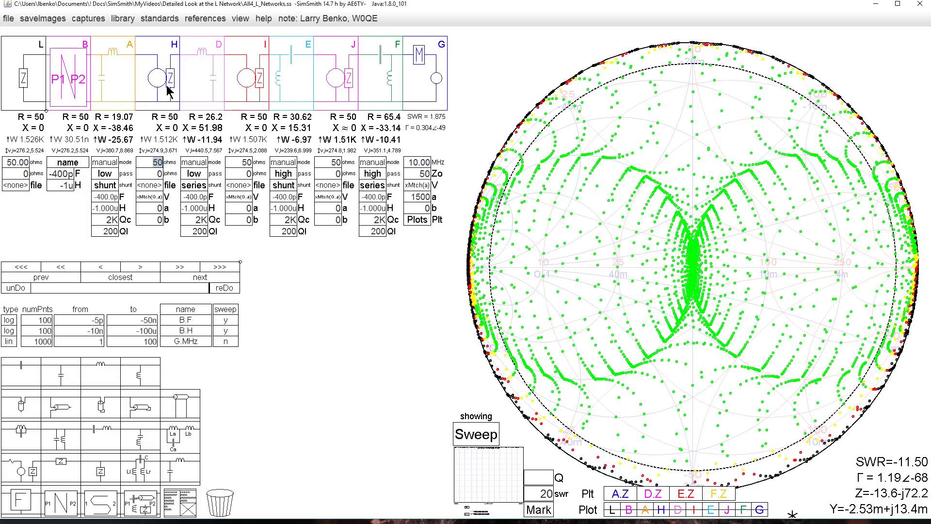
left_click(731, 496)
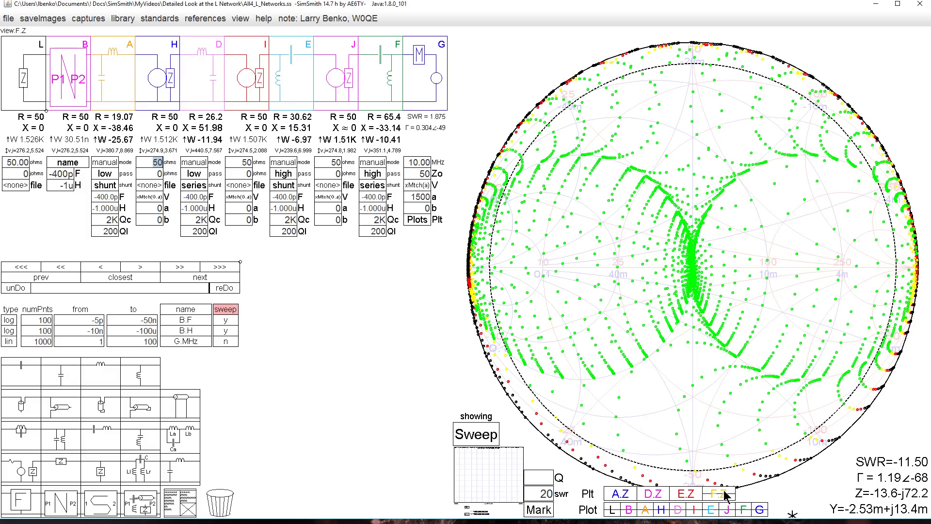
left_click(683, 495)
left_click(654, 494)
left_click(618, 495)
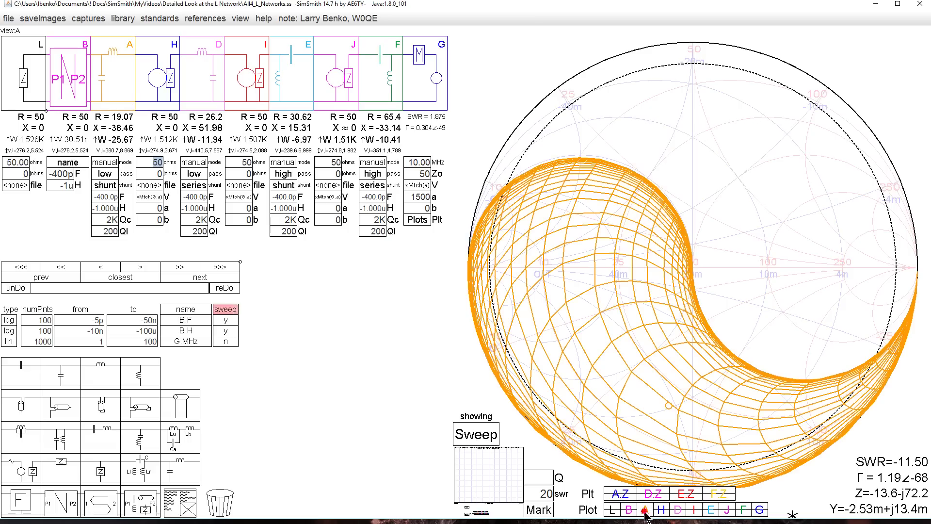
Step: Plot the A, D, E and F matching-region sweeps, then remove all four from the chart
left_click(645, 510)
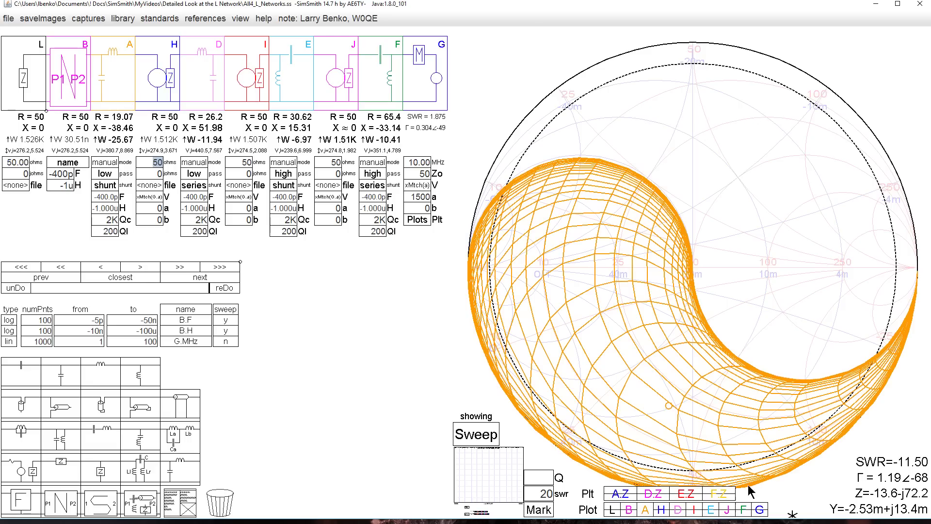
left_click(679, 509)
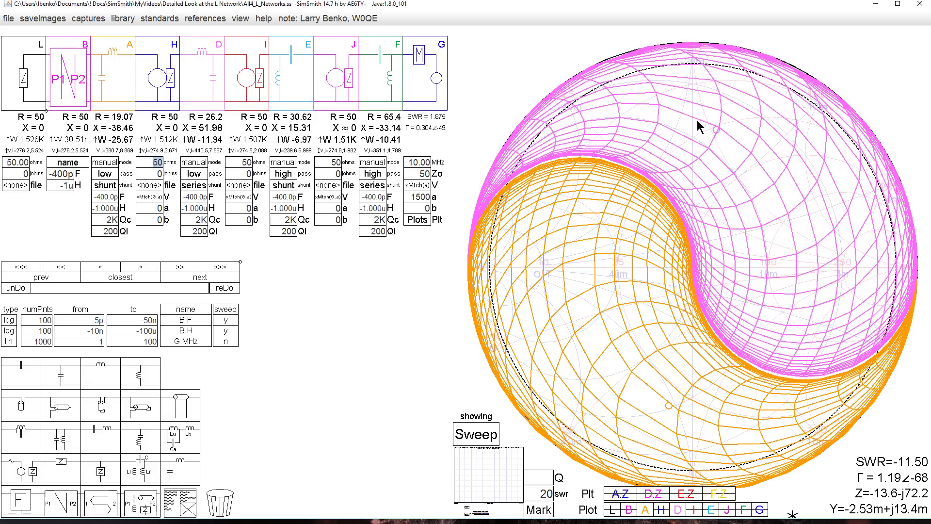
left_click(712, 509)
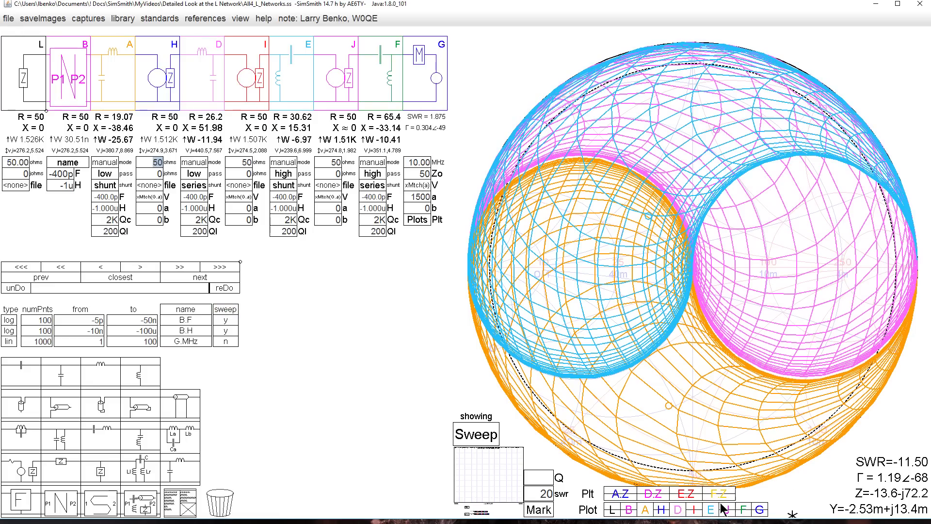
left_click(746, 509)
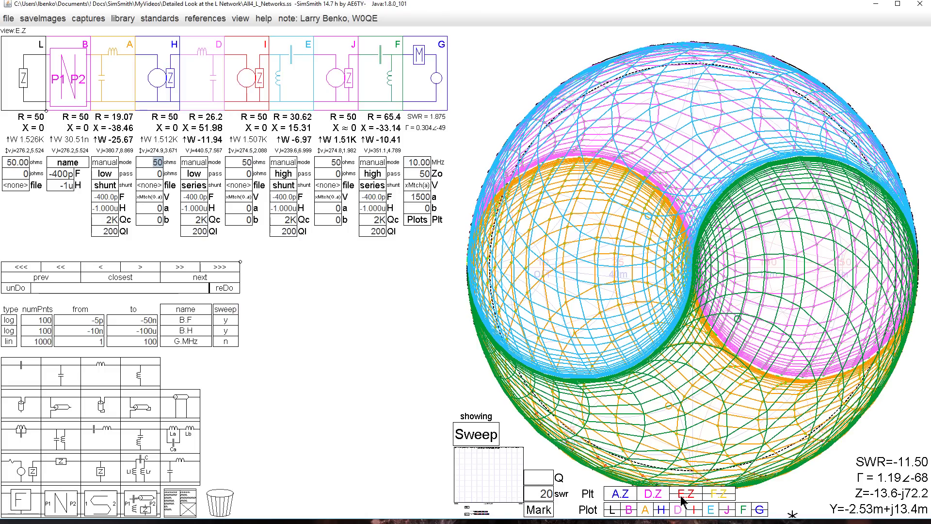
left_click(743, 510)
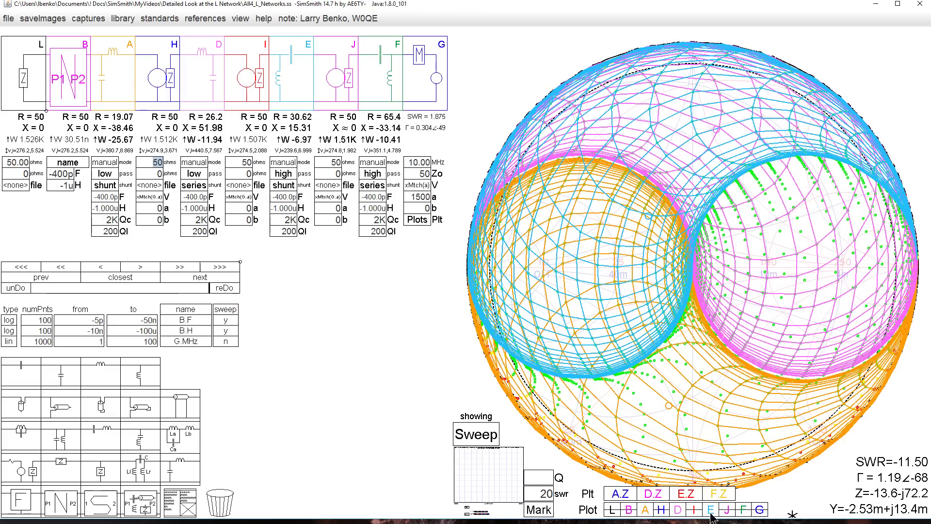
left_click(710, 510)
left_click(678, 510)
left_click(645, 510)
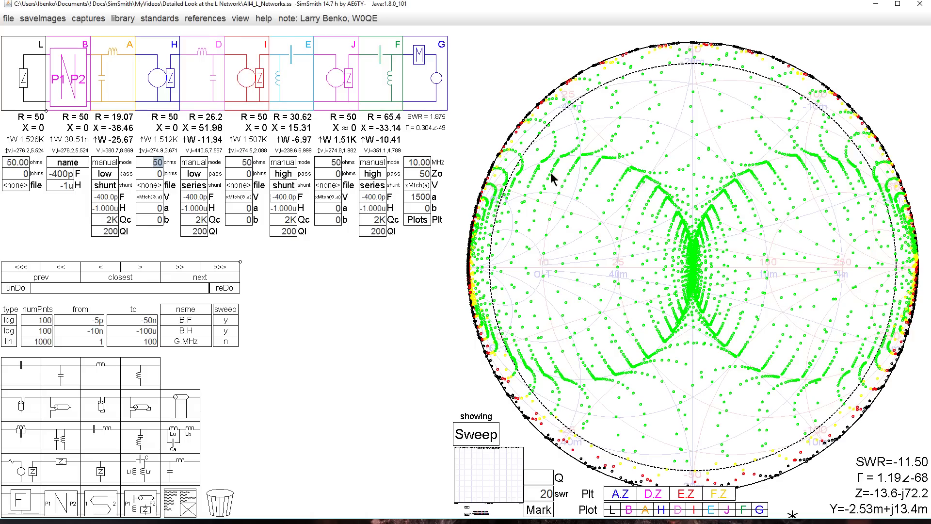
Step: Show the notes block's loss legend and drag it to the Smith chart's upper left
left_click(281, 21)
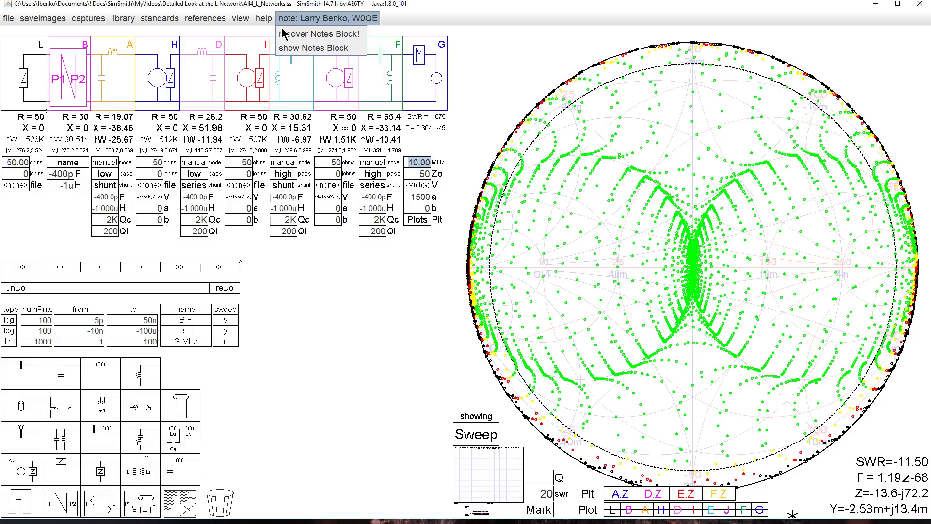
left_click(310, 52)
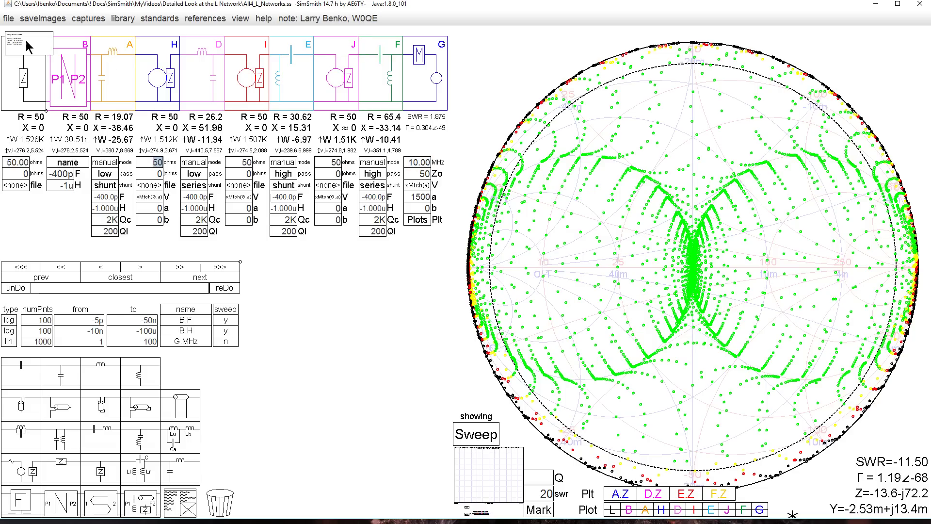
mouse_move(49, 50)
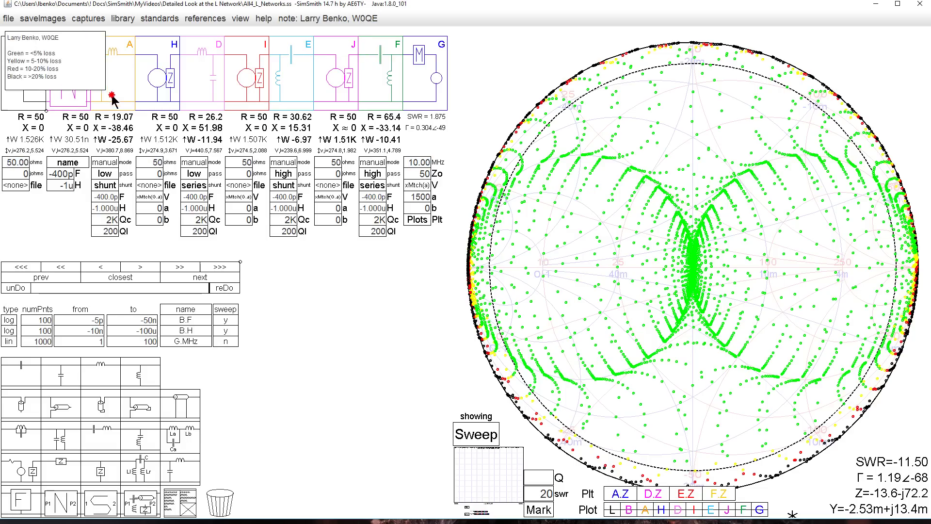
left_click_drag(6, 35, 463, 40)
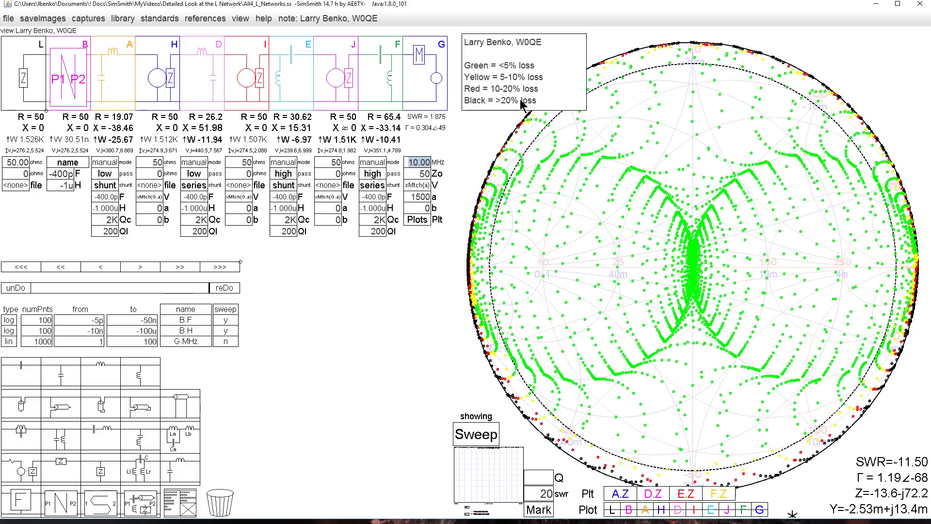
Step: Rerun the efficiency sweep and raise the SWR limit from 20 to 38.97
left_click(229, 312)
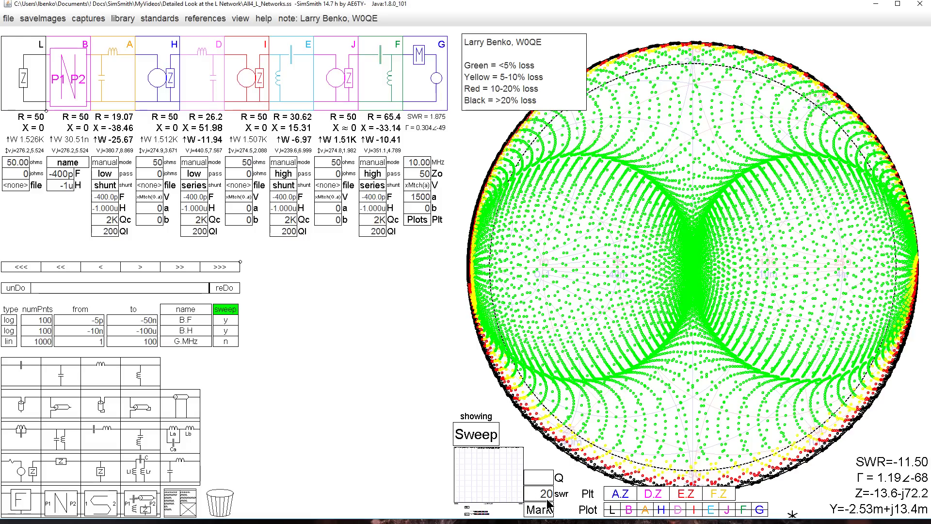
scroll(544, 495, "up", 5)
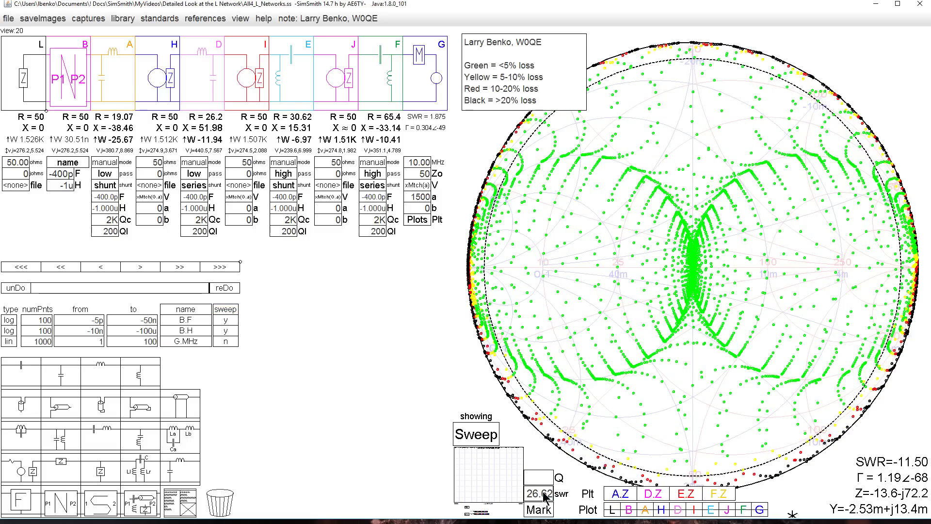
scroll(544, 495, "up", 2)
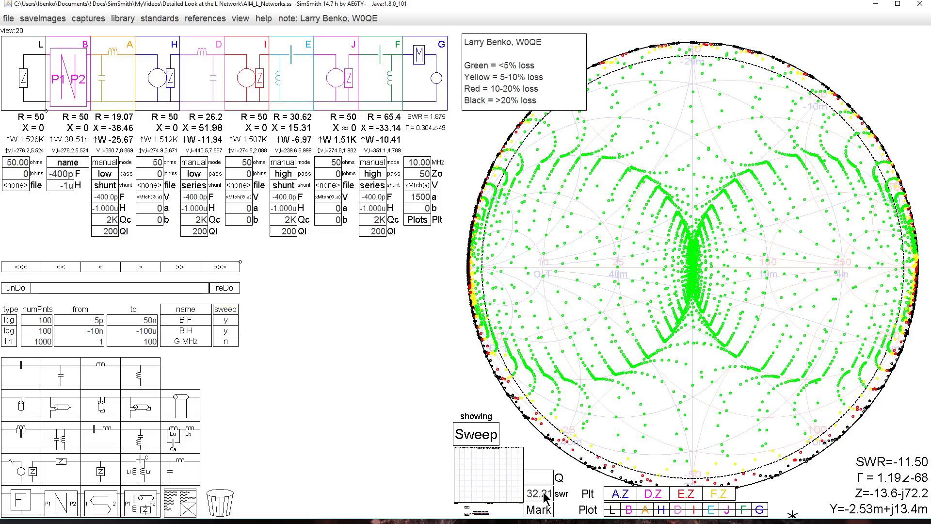
scroll(545, 498, "up", 1)
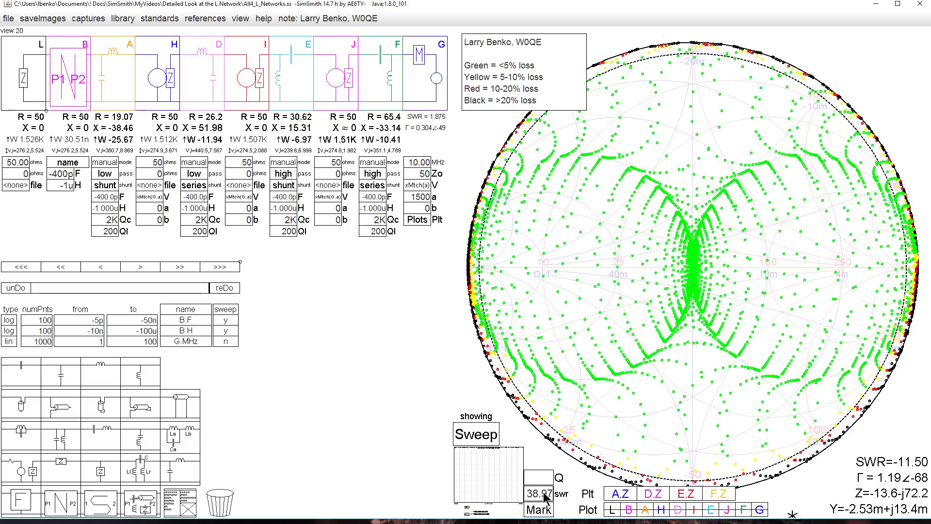
scroll(545, 494, "up", 1)
Step: Cycle the display through Both and Path back to Sweep, rerun, and select the SWR limit
left_click(481, 436)
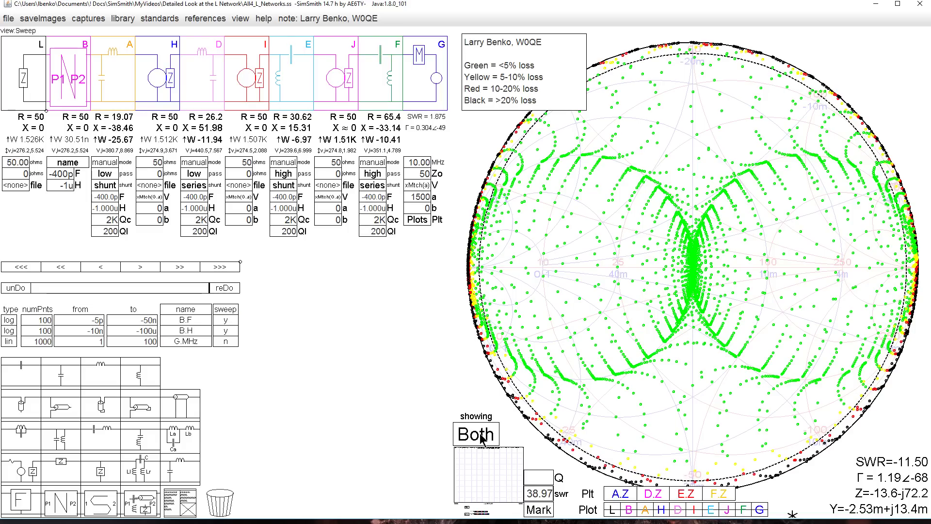
left_click(481, 437)
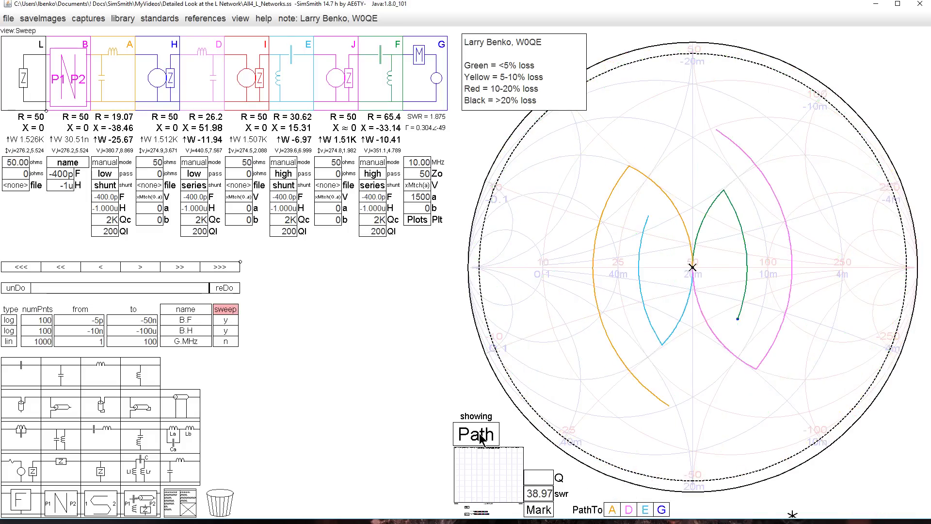
left_click(482, 436)
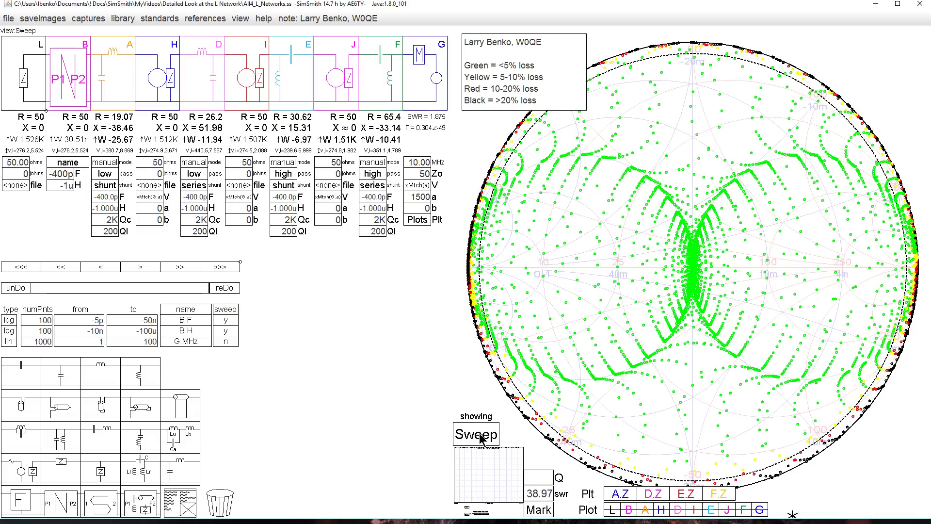
left_click(227, 309)
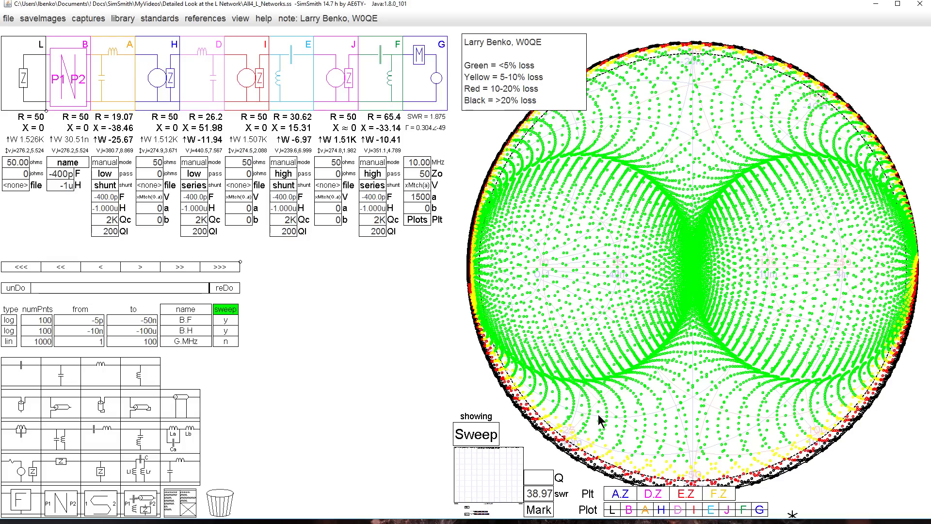
left_click(540, 494)
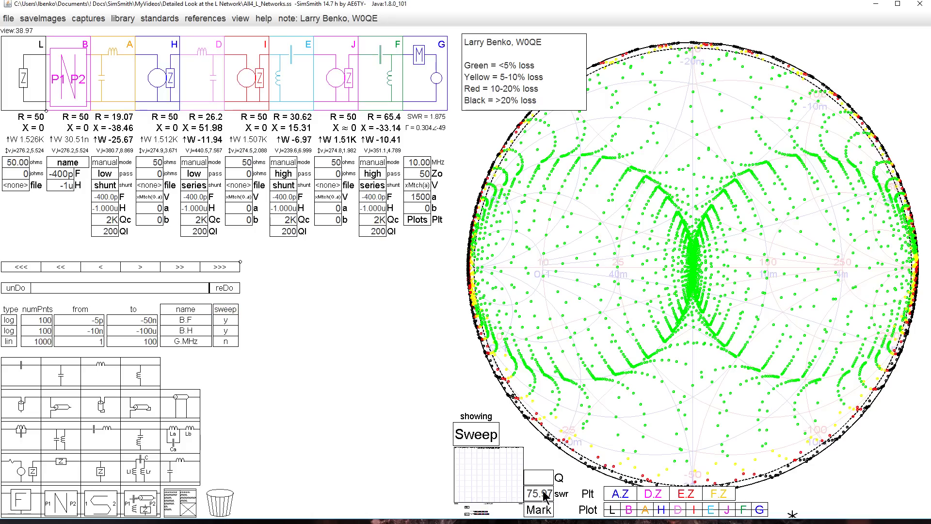
Step: Rerun the sweep at the 75.97 SWR limit so loss-coloured points fill the chart
left_click(219, 309)
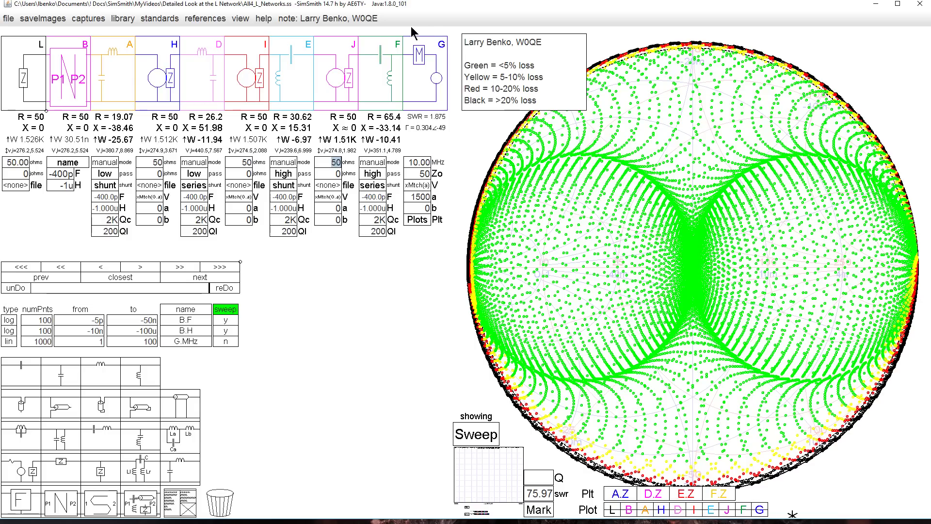
Step: Hide the notes block, clear the four sweep plots, and plot only the A and D regions
left_click(287, 19)
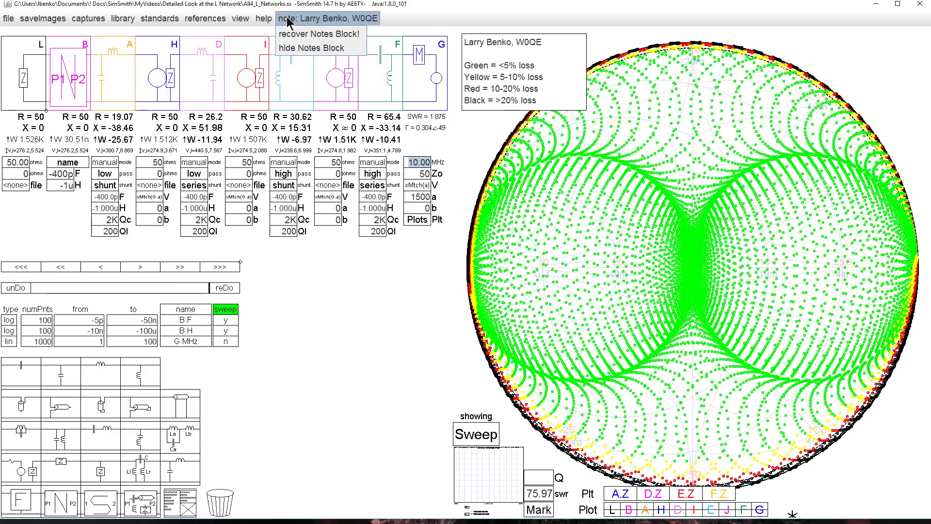
left_click(295, 50)
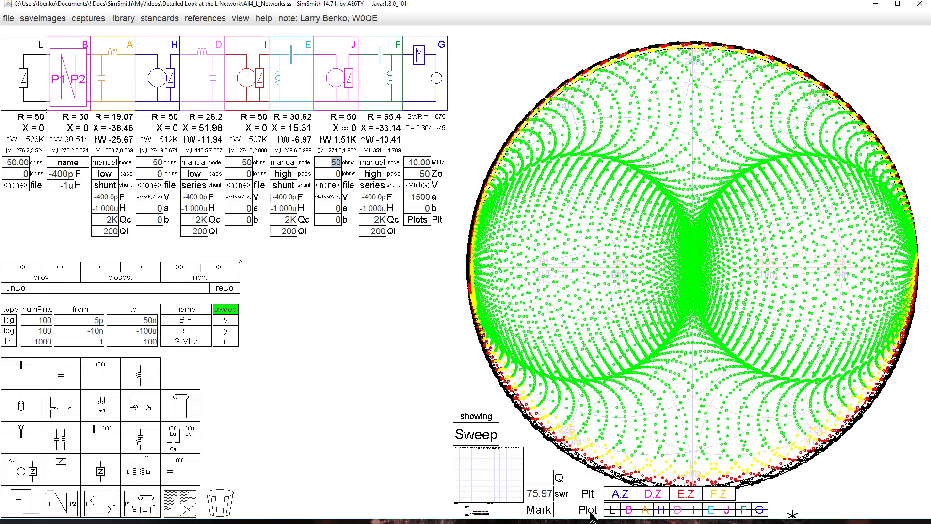
left_click(625, 495)
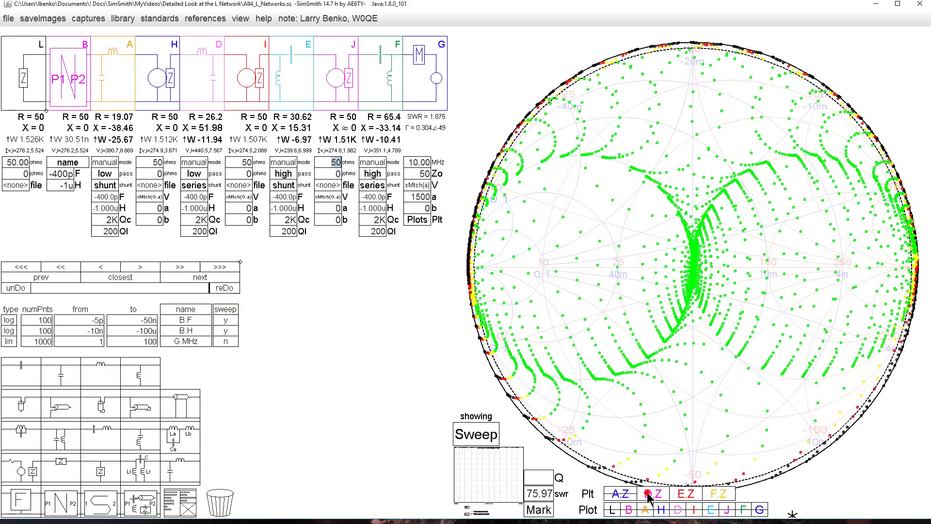
left_click(653, 494)
left_click(685, 494)
left_click(721, 494)
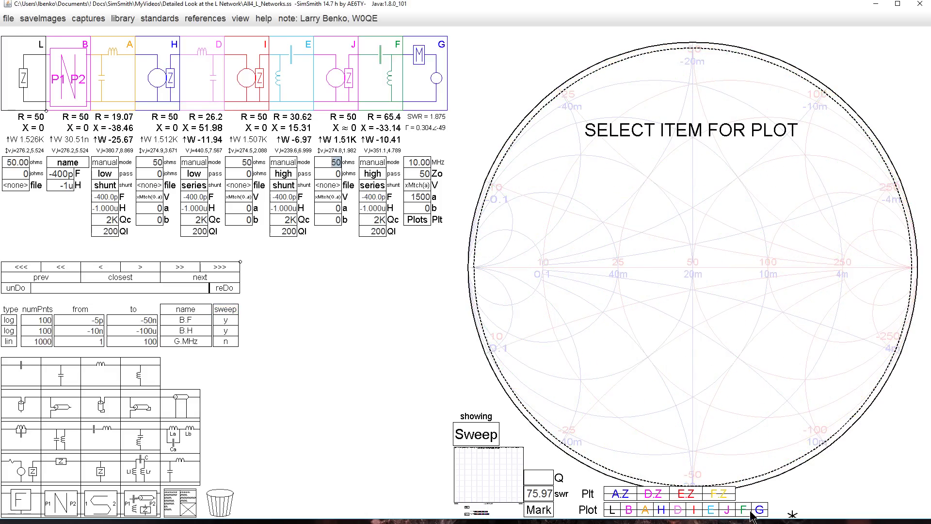
left_click(645, 511)
left_click(677, 510)
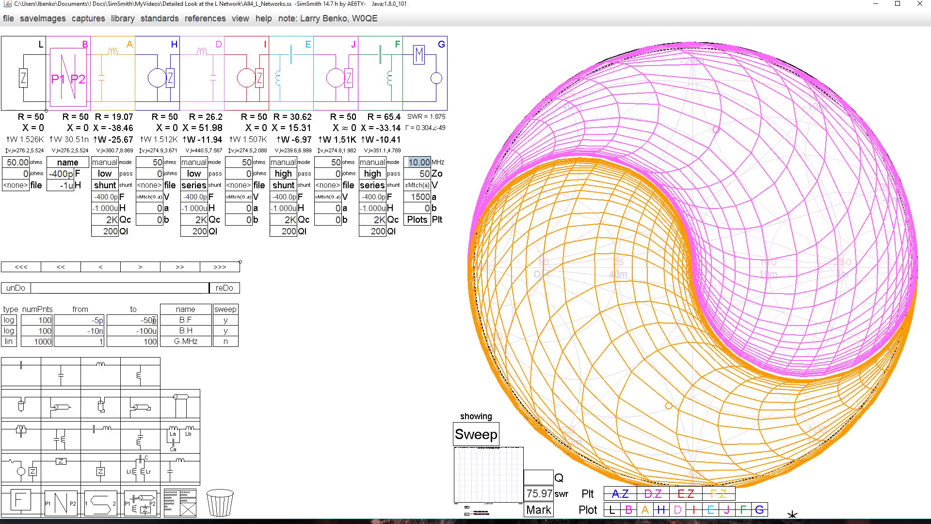
Step: Scroll the B.F sweep's end value from -50n through -13n and back to -50.02n
left_click(152, 321)
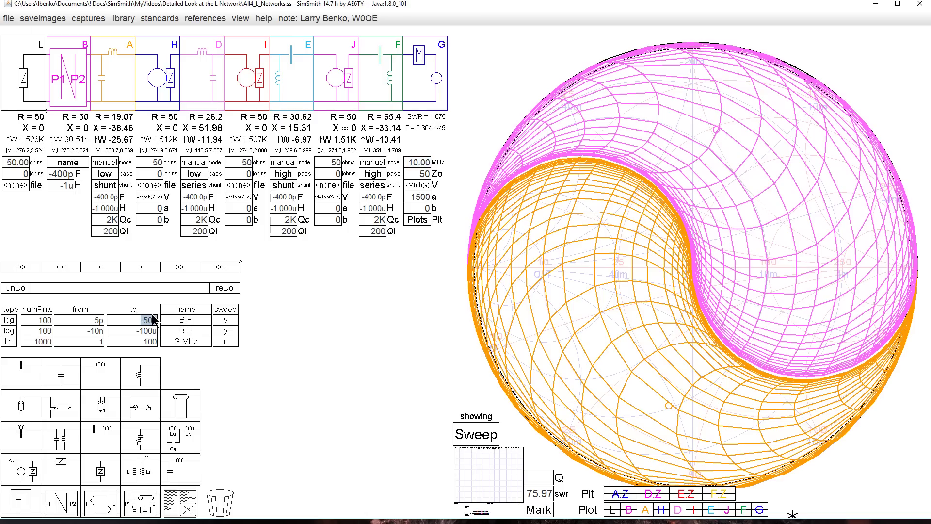
scroll(151, 320, "up", 5)
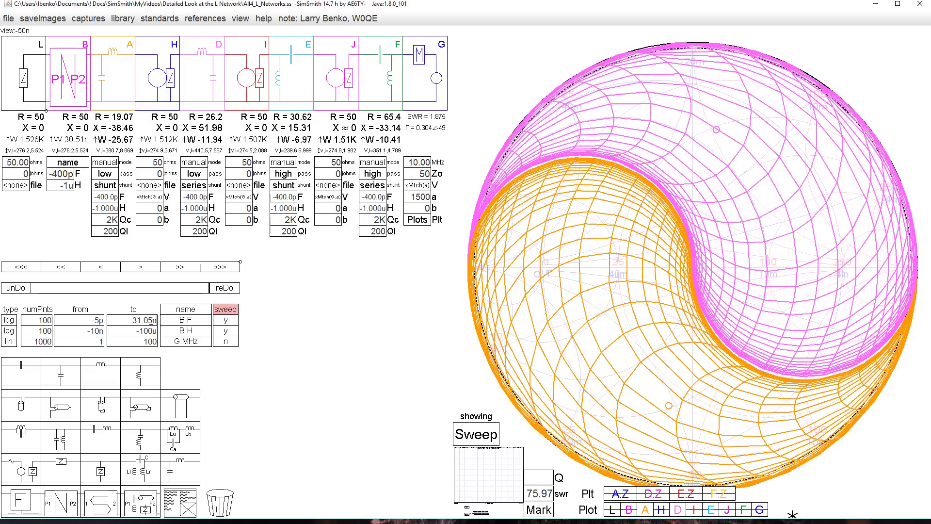
scroll(151, 321, "up", 5)
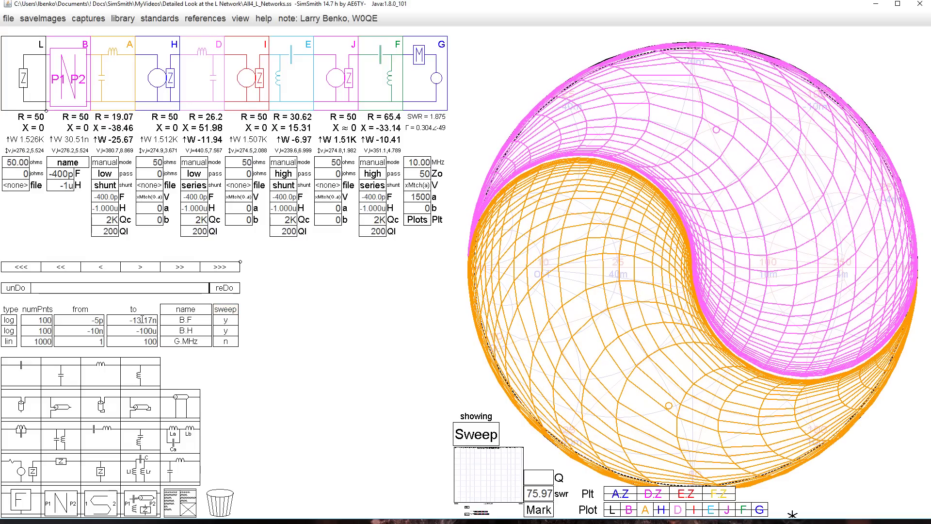
scroll(141, 320, "down", 4)
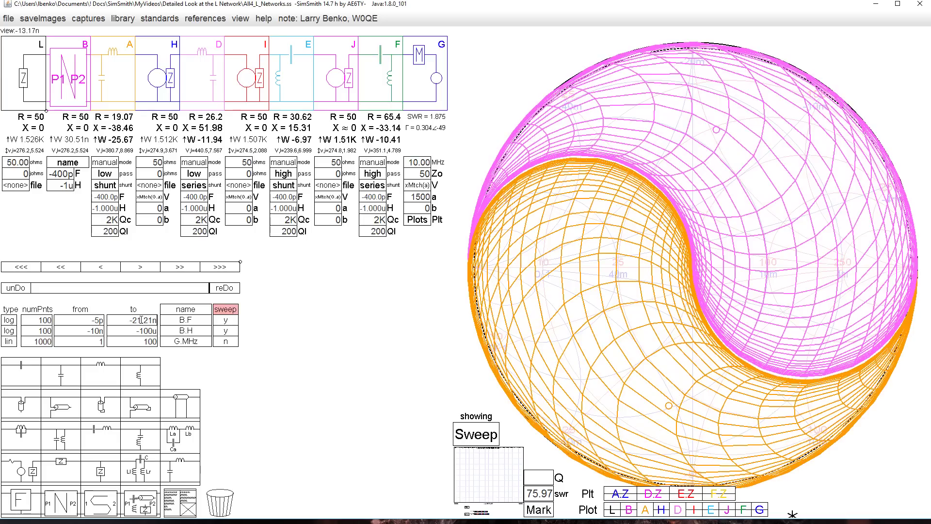
scroll(141, 320, "down", 4)
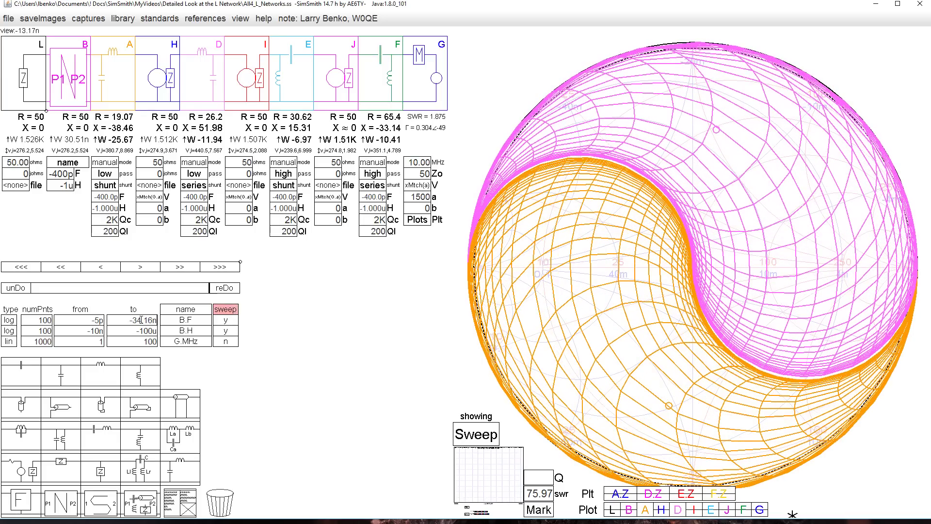
scroll(141, 320, "down", 4)
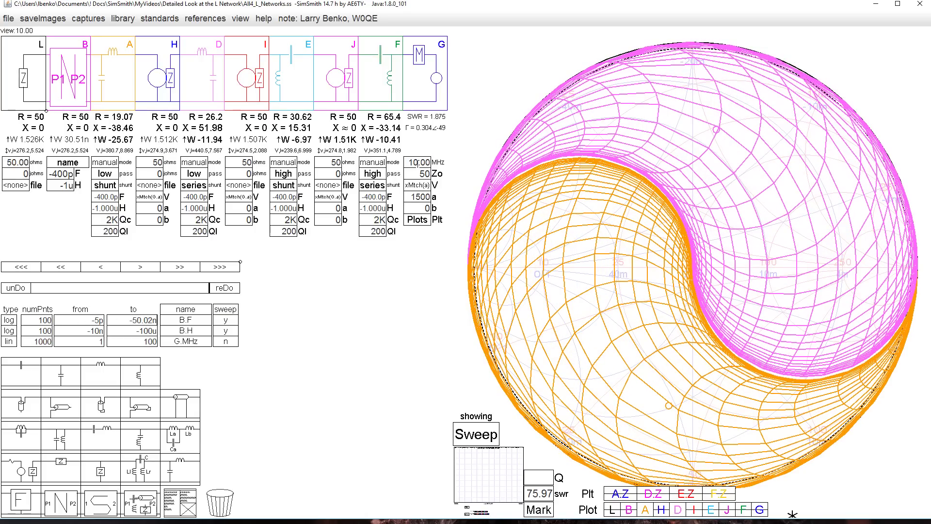
double_click(420, 163)
type("1.8")
key("Return")
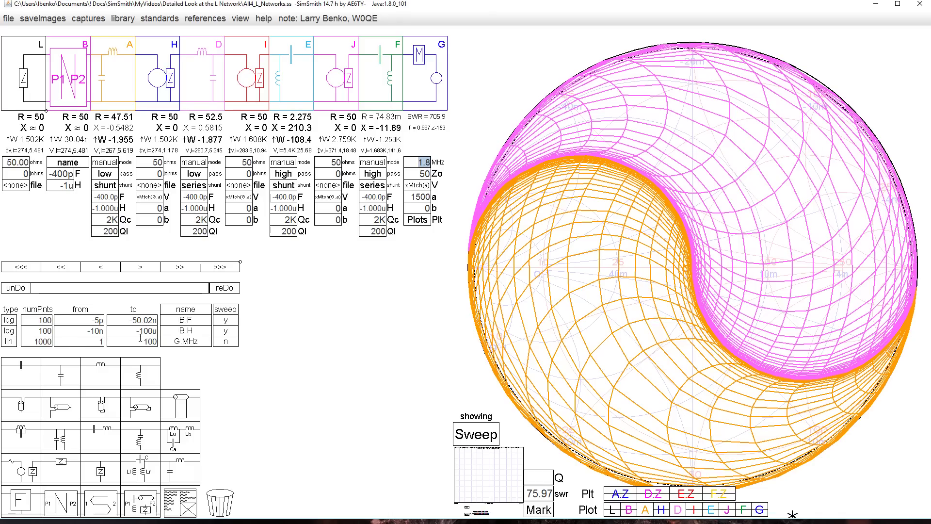
Step: Scroll the B.F sweep's end value up to -11.97n
left_click(142, 320)
scroll(143, 320, "up", 1)
scroll(143, 321, "up", 1)
scroll(142, 320, "up", 3)
scroll(142, 320, "up", 3)
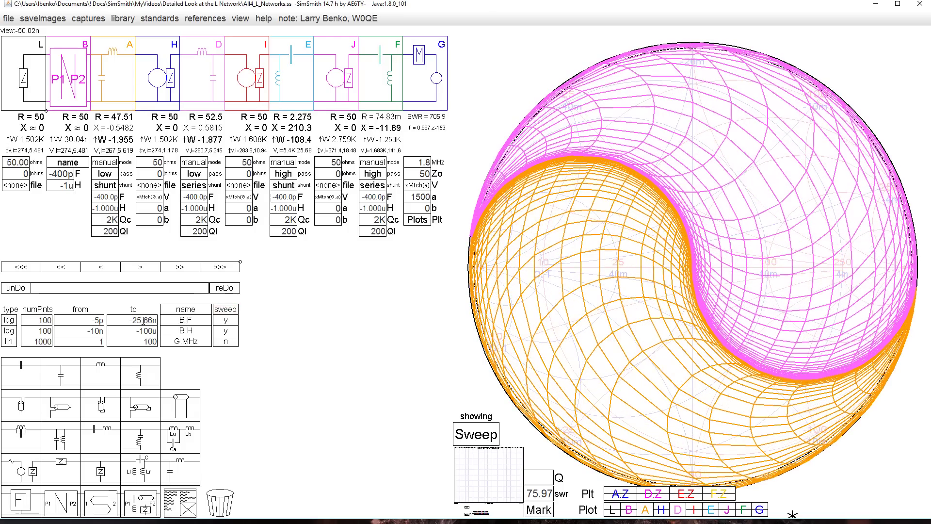
scroll(142, 321, "up", 3)
scroll(143, 321, "up", 3)
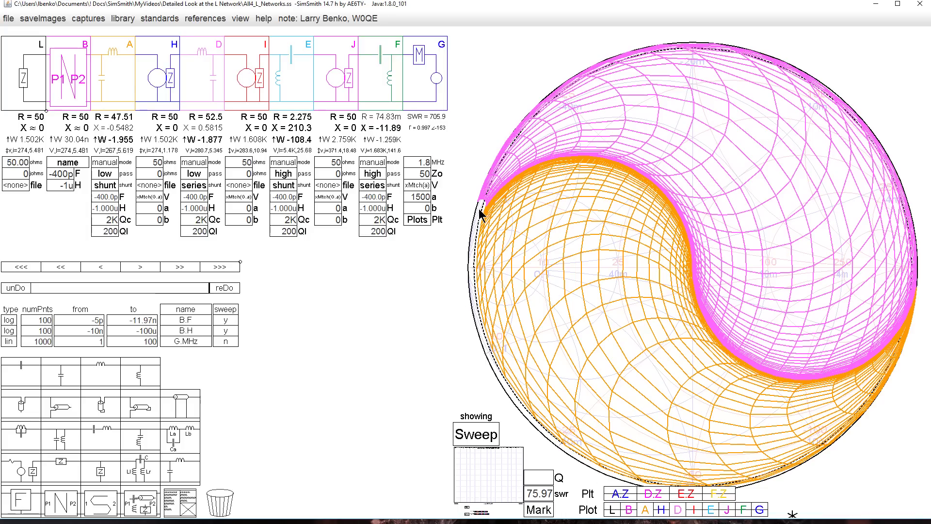
Step: Reduce the B.H sweep's end value from -100u to about -31.86u
left_click(141, 331)
key("Return")
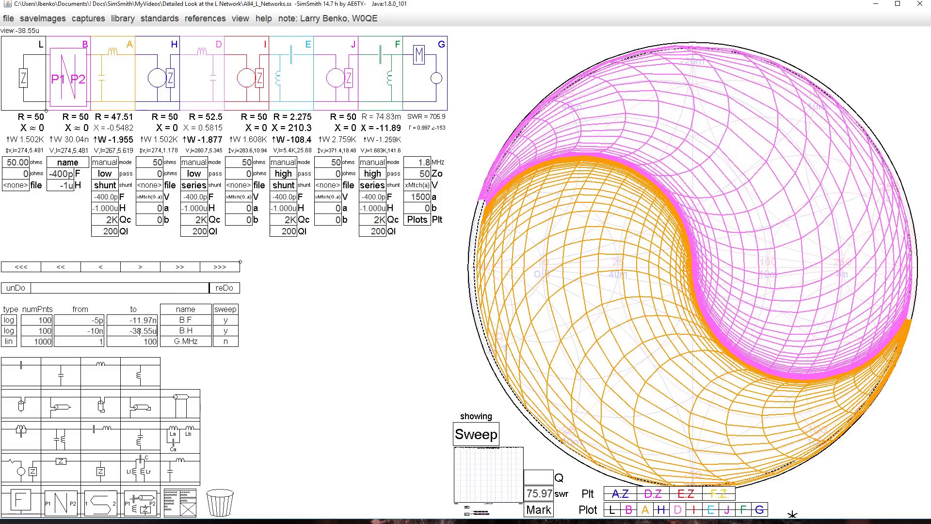
left_click_drag(141, 331, 144, 332)
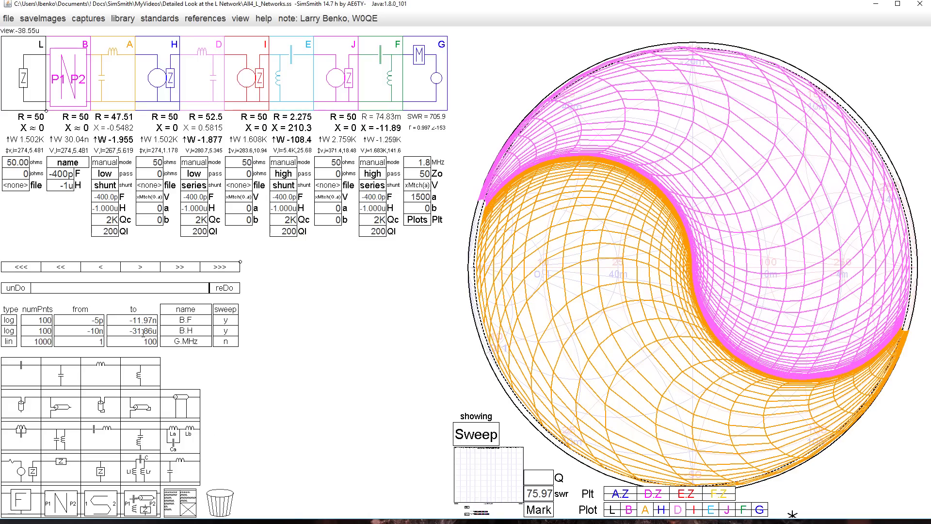
Step: Set the SWR limit circle to 20
left_click(534, 494)
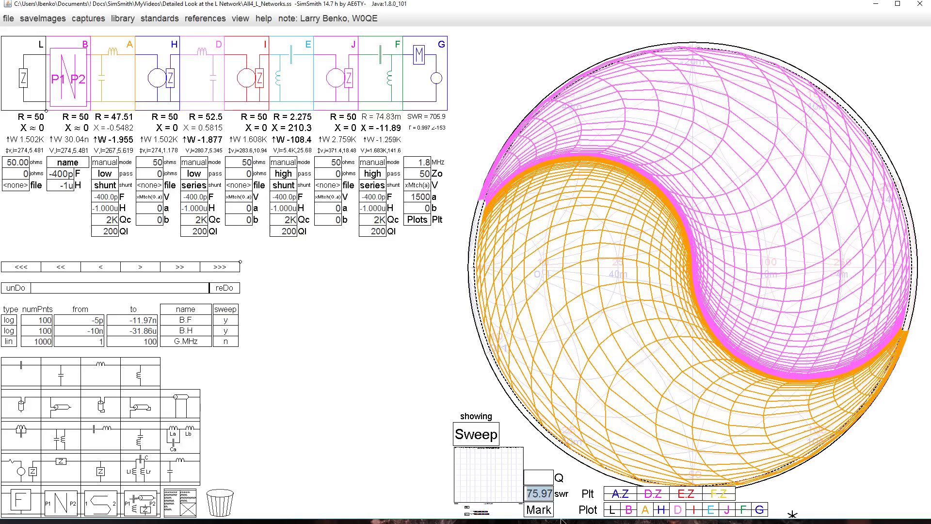
type("2")
key("Return")
Step: Lower the B.F sweep end and bring the B.H sweep end to -18u
left_click(141, 321)
scroll(142, 321, "down", 1)
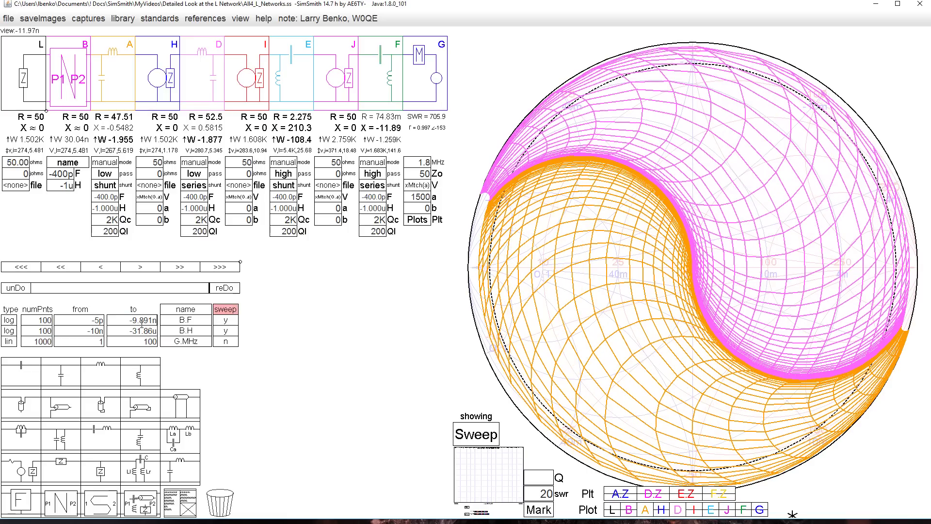
scroll(141, 322, "down", 4)
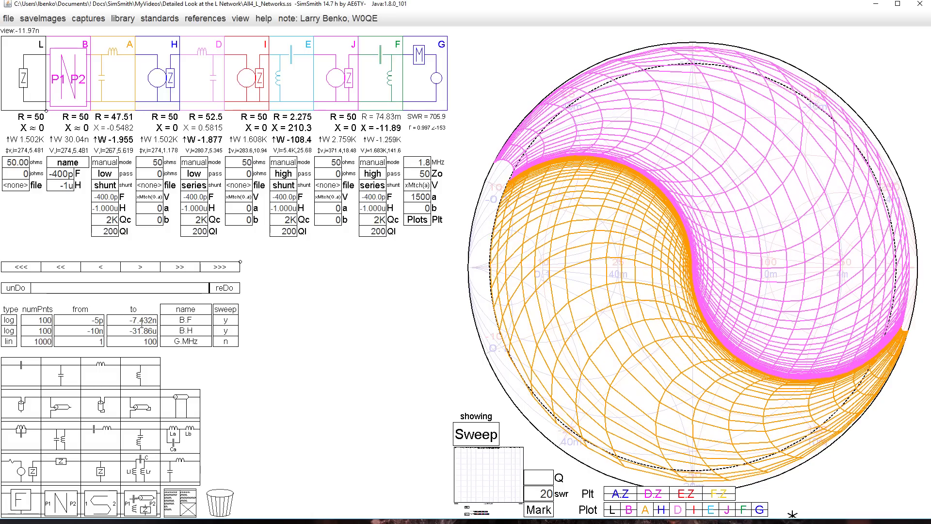
left_click(138, 328)
scroll(140, 330, "up", 4)
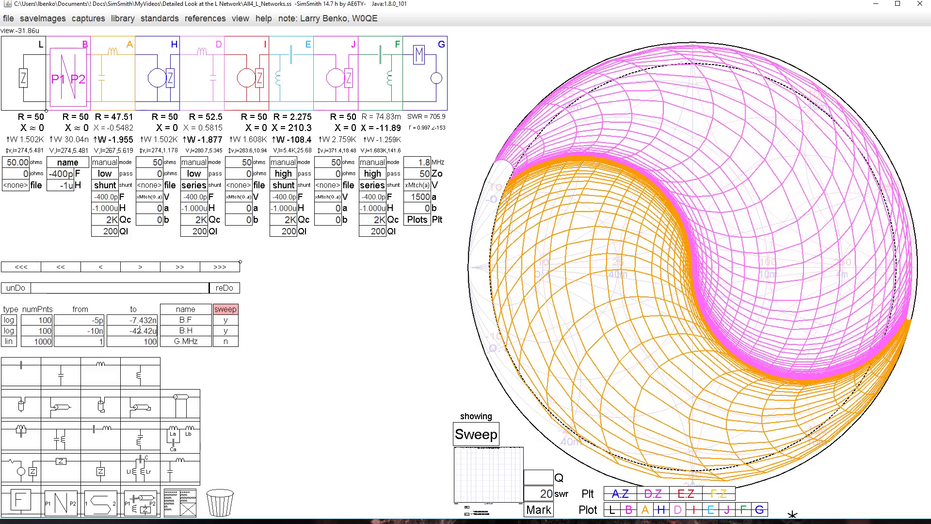
scroll(139, 330, "down", 8)
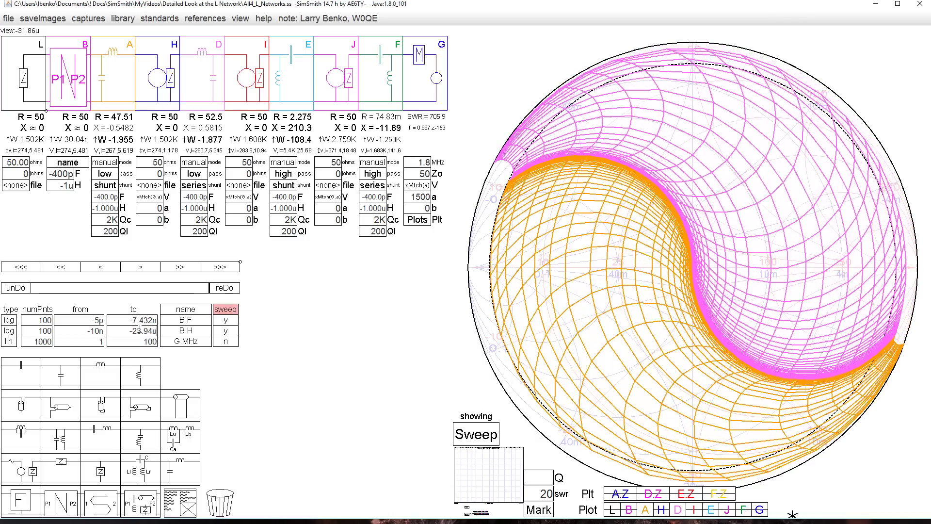
scroll(139, 329, "down", 1)
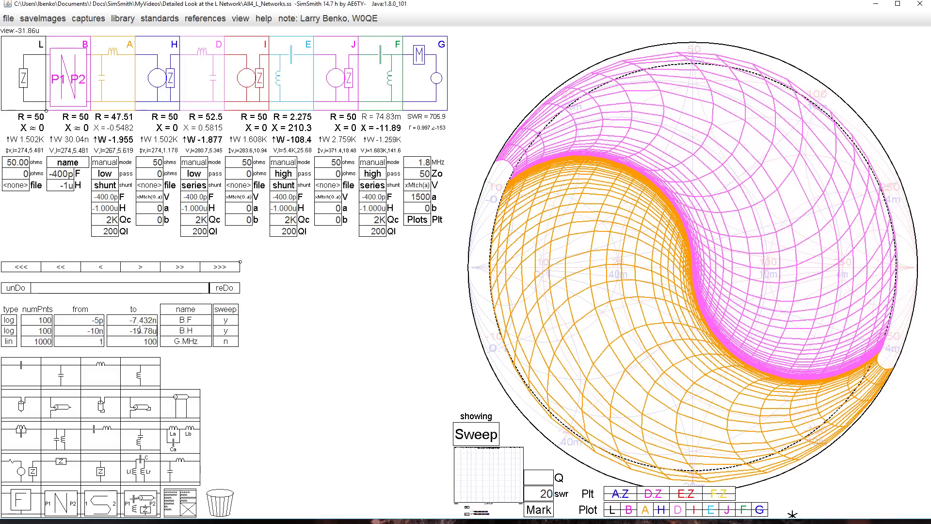
scroll(139, 329, "down", 1)
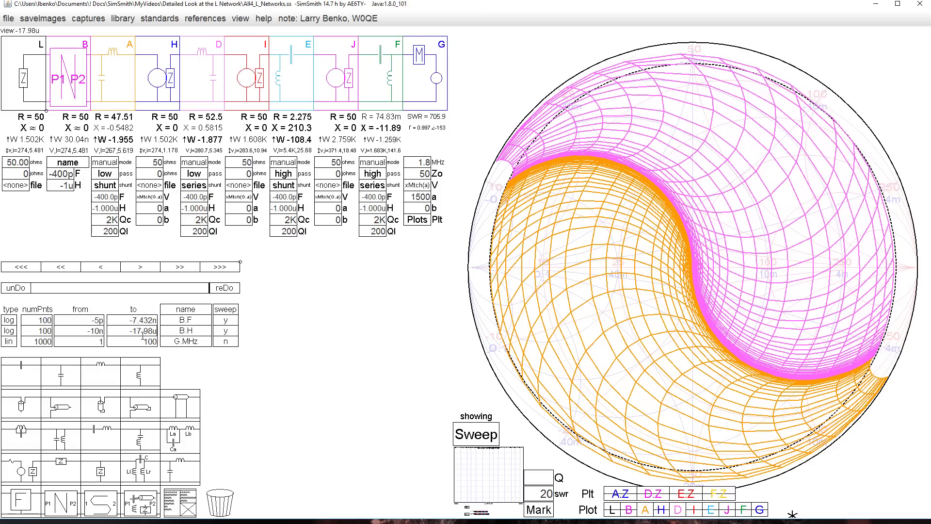
scroll(143, 333, "down", 1)
scroll(143, 333, "up", 1)
scroll(138, 332, "down", 1)
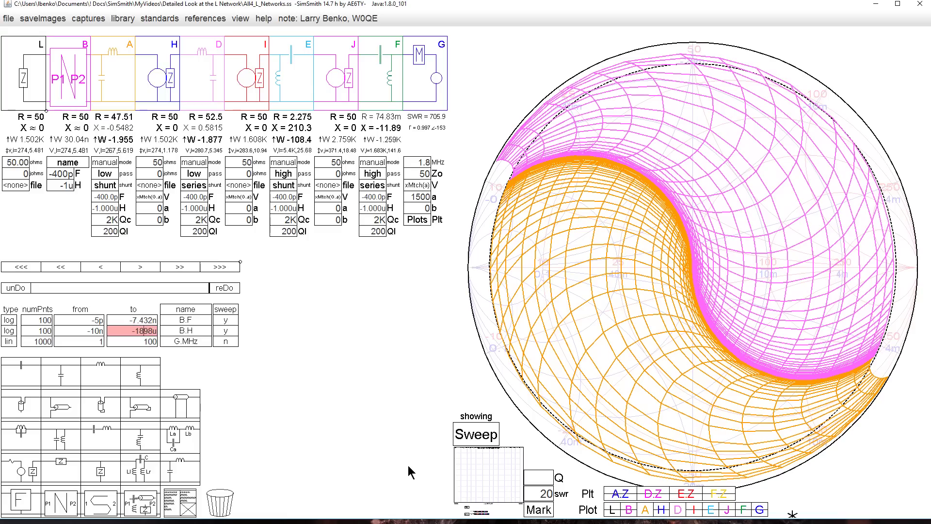
key("Delete")
key("Return")
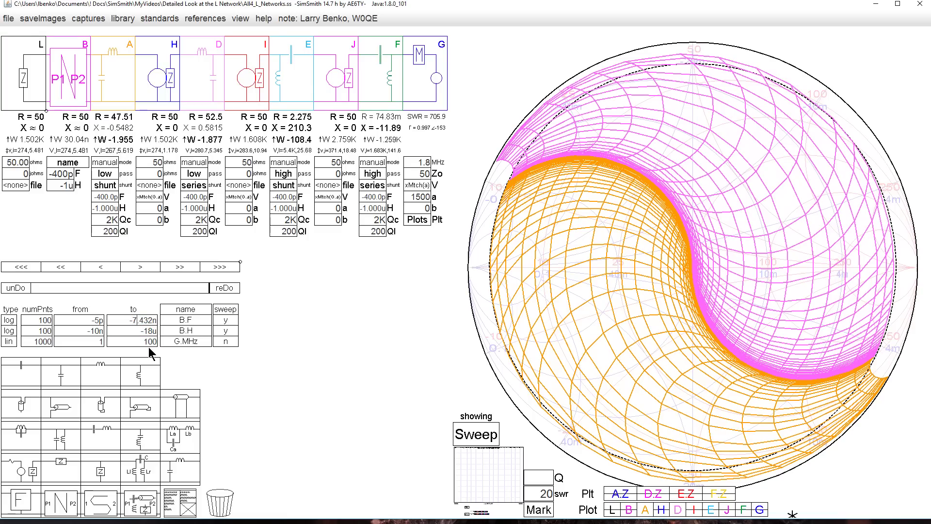
Step: Edit the B.F sweep's end value to -7400p
left_click(137, 320)
key("BackSpace")
type("400")
key("Delete")
key("Delete")
key("Delete")
key("Delete")
type("p")
key("Return")
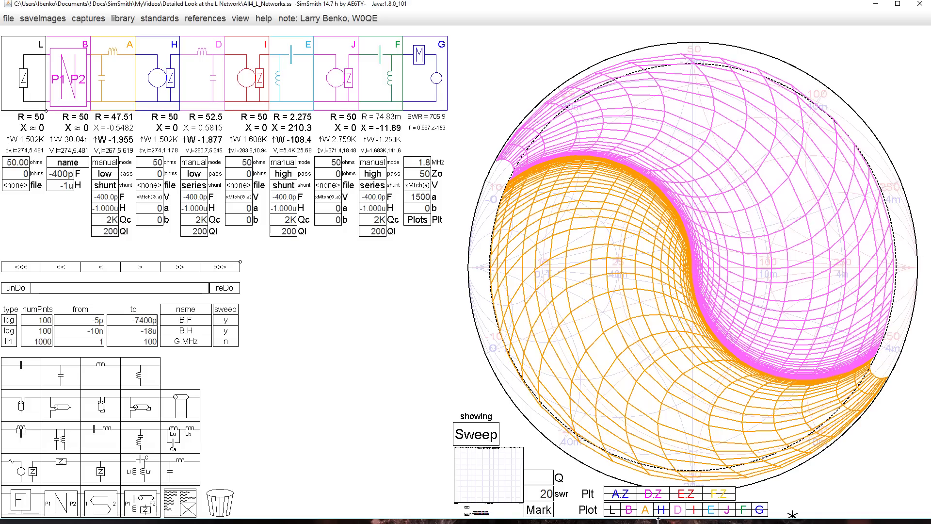
Step: Change the operating frequency from 1.8 to 28.8 MHz
left_click(416, 160)
type("28")
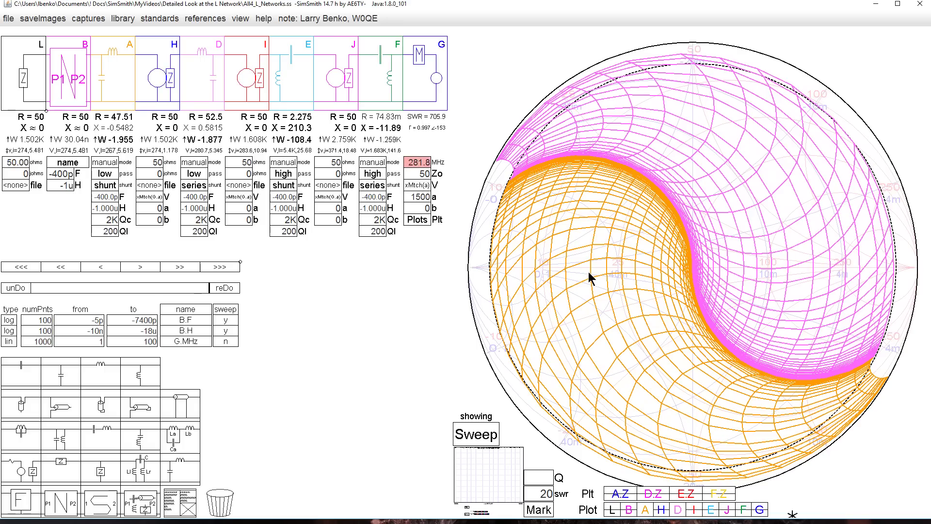
key("Delete")
key("Return")
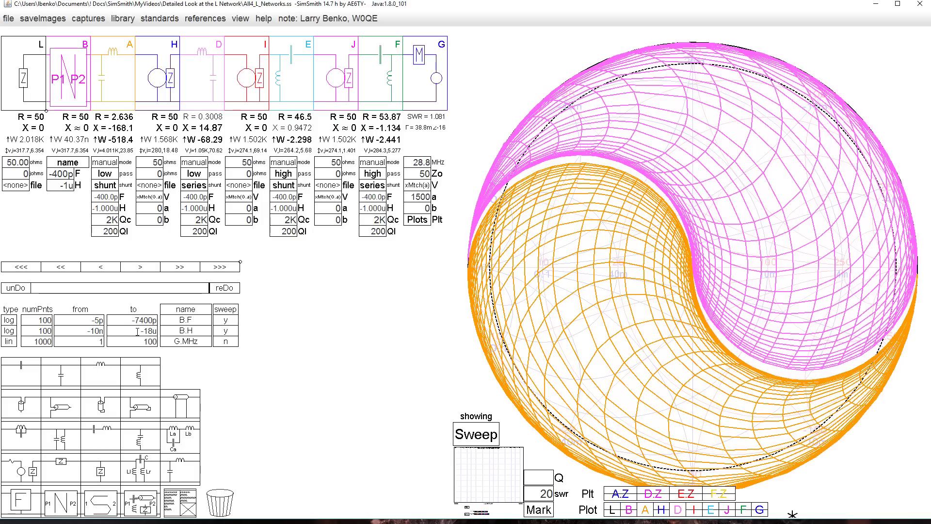
Step: Select the B.F sweep's -5p start value for editing
left_click(98, 321)
double_click(98, 320)
left_click(98, 321)
Step: Enter .500 in the B.F sweep start and scroll it upward
type(".500")
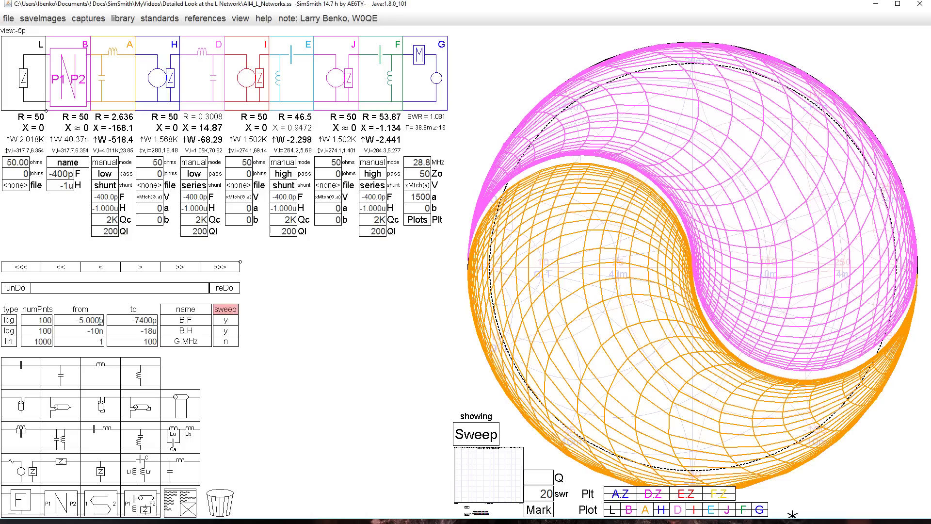
scroll(99, 321, "up", 3)
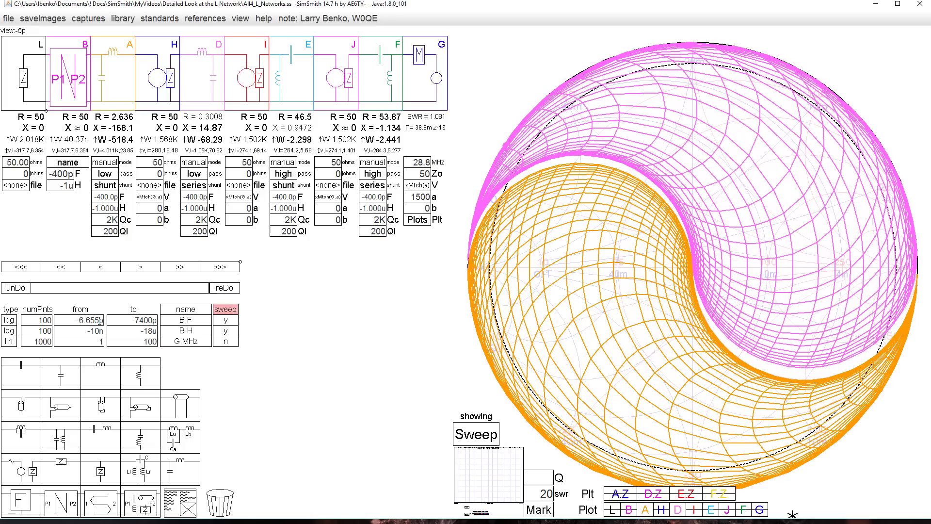
scroll(98, 320, "up", 1)
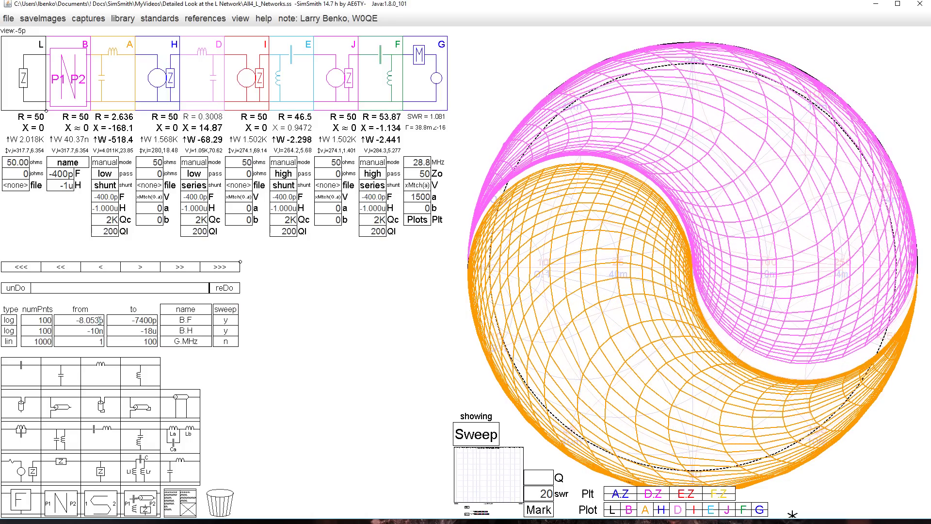
scroll(99, 321, "up", 2)
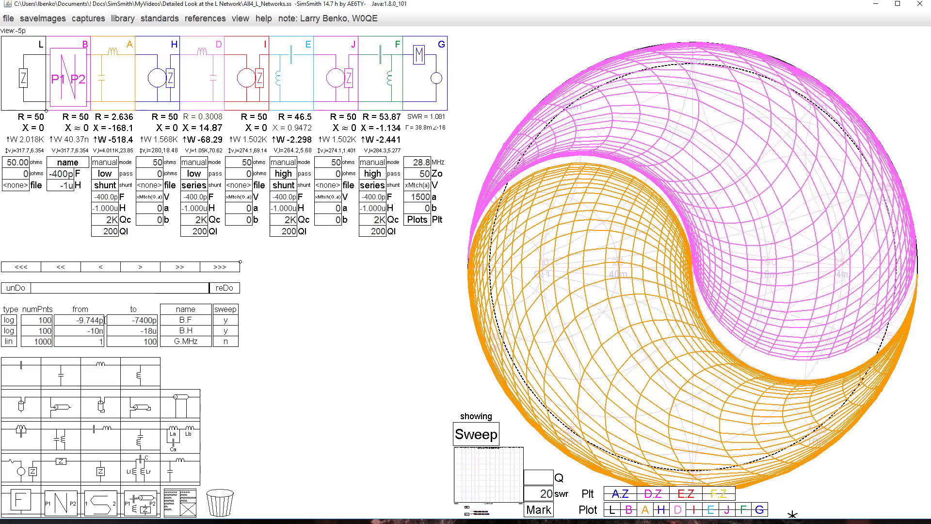
scroll(98, 320, "up", 1)
scroll(99, 320, "up", 4)
scroll(98, 320, "up", 2)
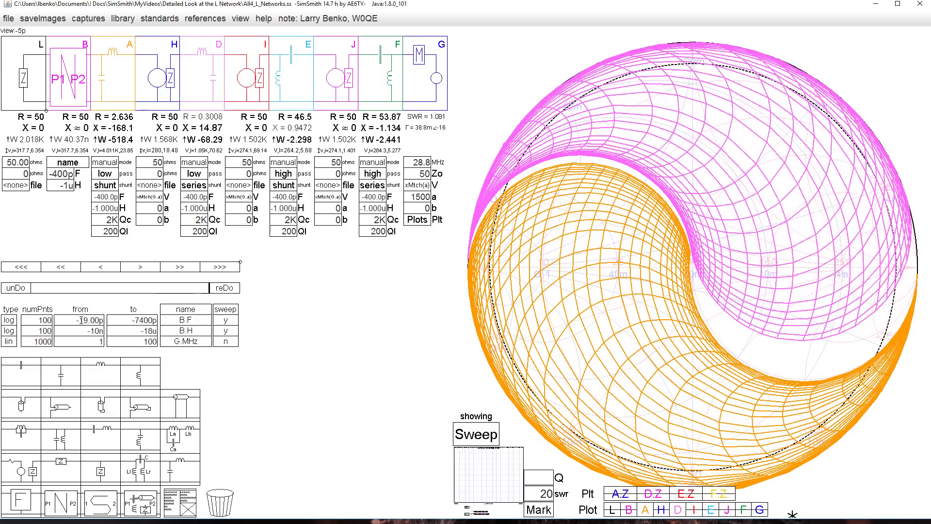
Step: Edit the B.F sweep start to -20p and commit it
left_click(79, 320)
type("2")
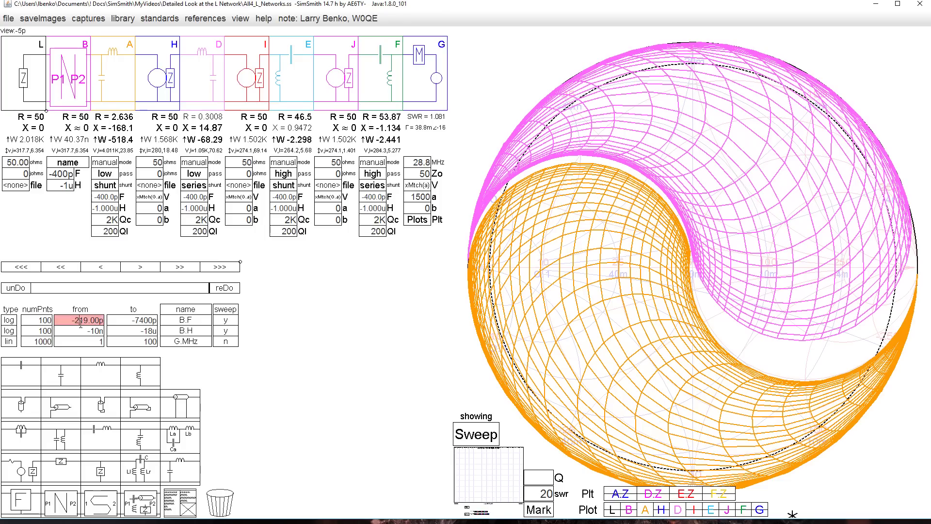
key("Delete")
key("Delete")
key("Delete")
type("0")
key("Delete")
left_click(98, 331)
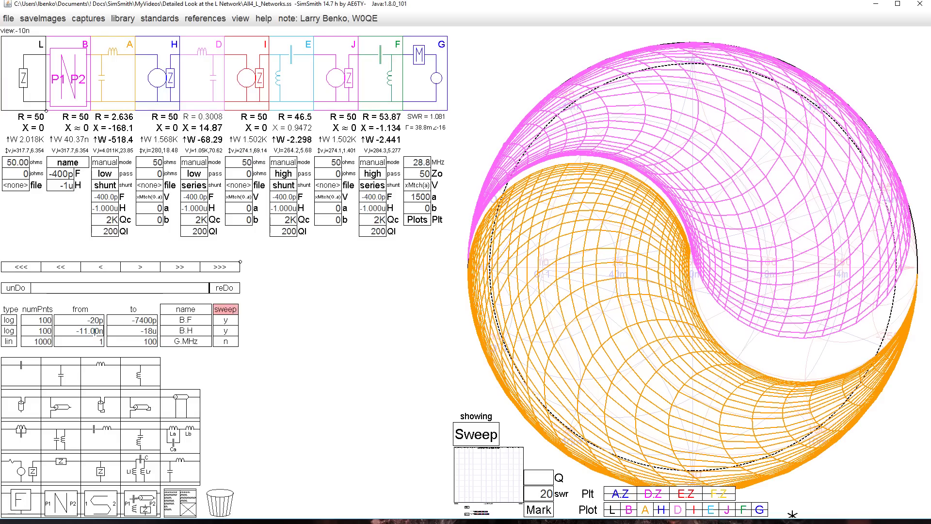
Step: Scroll the B.H sweep start upward, then retype it as -200n
scroll(96, 331, "up", 3)
scroll(95, 331, "up", 6)
scroll(96, 331, "up", 3)
scroll(96, 331, "up", 3)
scroll(96, 332, "up", 4)
scroll(96, 331, "up", 4)
scroll(95, 331, "up", 4)
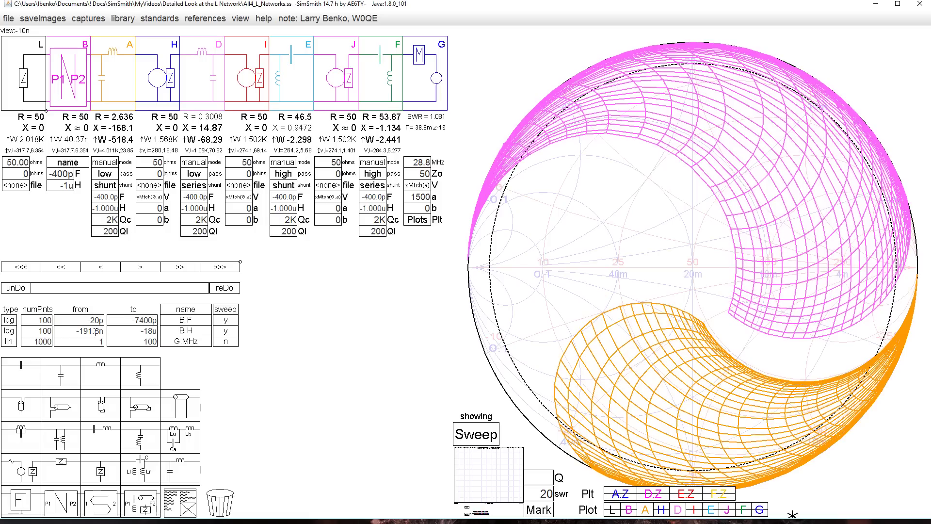
left_click_drag(77, 330, 105, 330)
type("-200n")
key("Return")
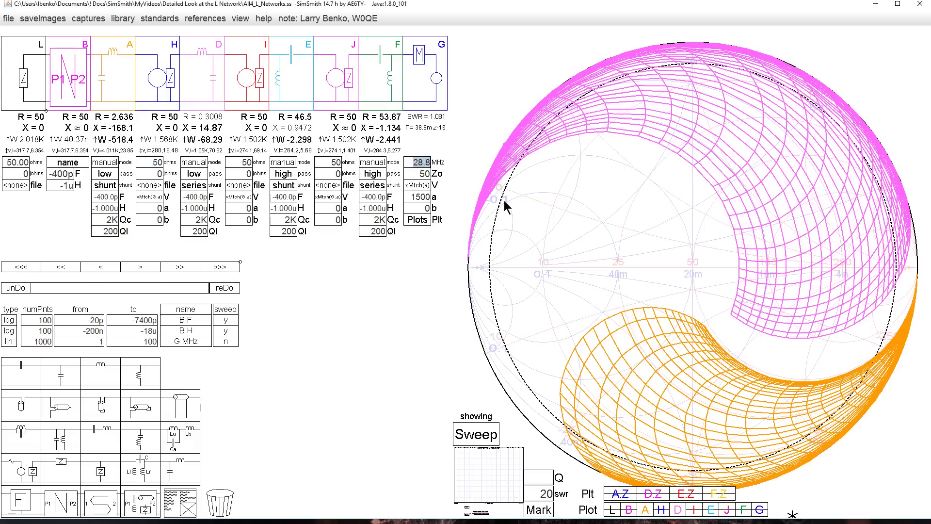
Step: Swap the plotted matching regions from A and D to E and F
left_click(645, 511)
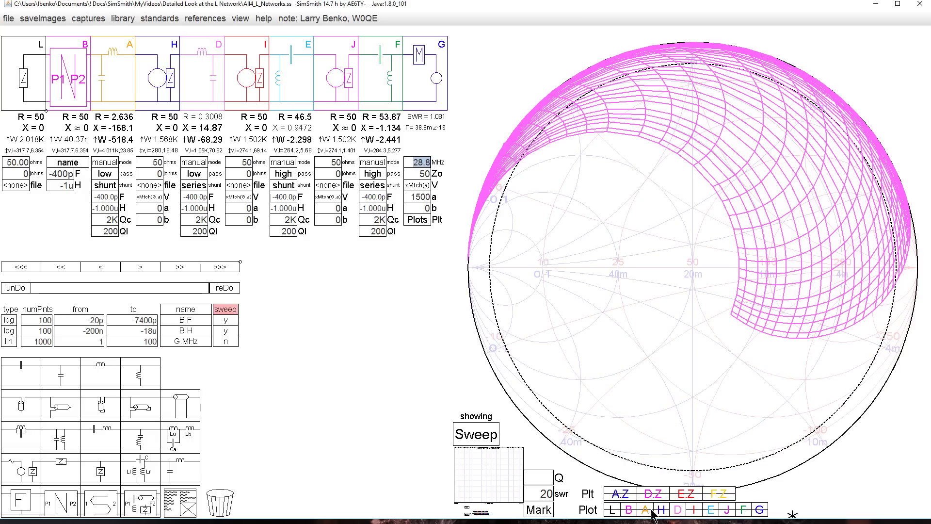
left_click(678, 510)
left_click(711, 510)
left_click(743, 509)
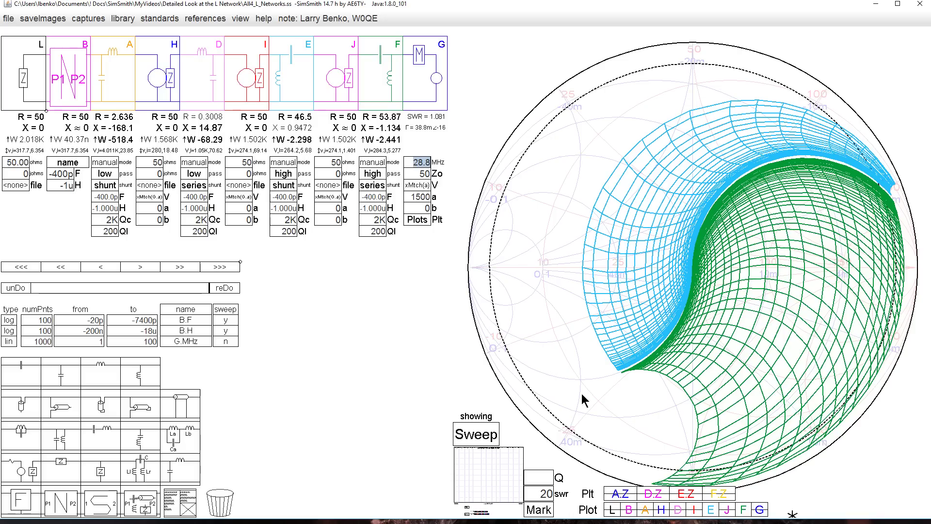
Step: Set the analysis frequency back to 1.8 MHz
left_click(420, 165)
key("BackSpace")
key("BackSpace")
type("1")
key("Return")
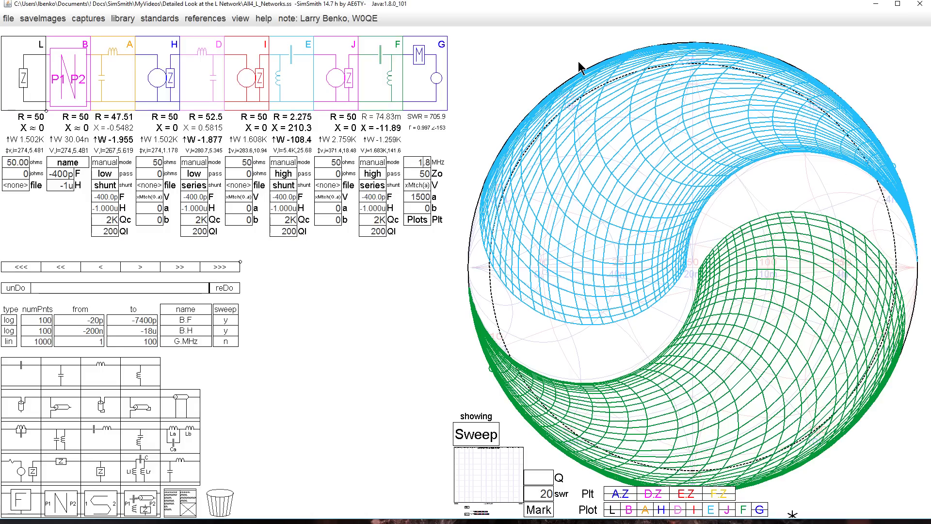
left_click(425, 162)
left_click(246, 162)
key("shift+Tab")
Step: Replace the E and F plots with the A and D matching regions
left_click(710, 510)
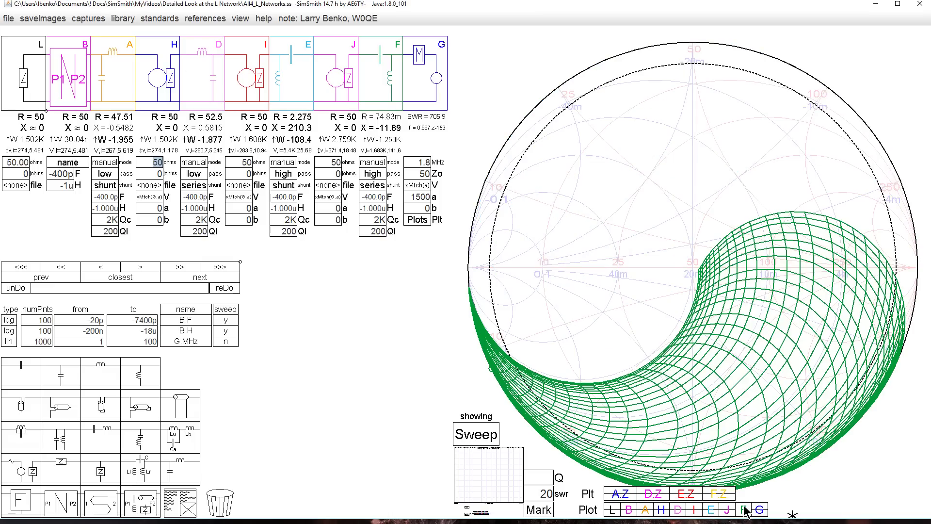
left_click(743, 510)
left_click(645, 510)
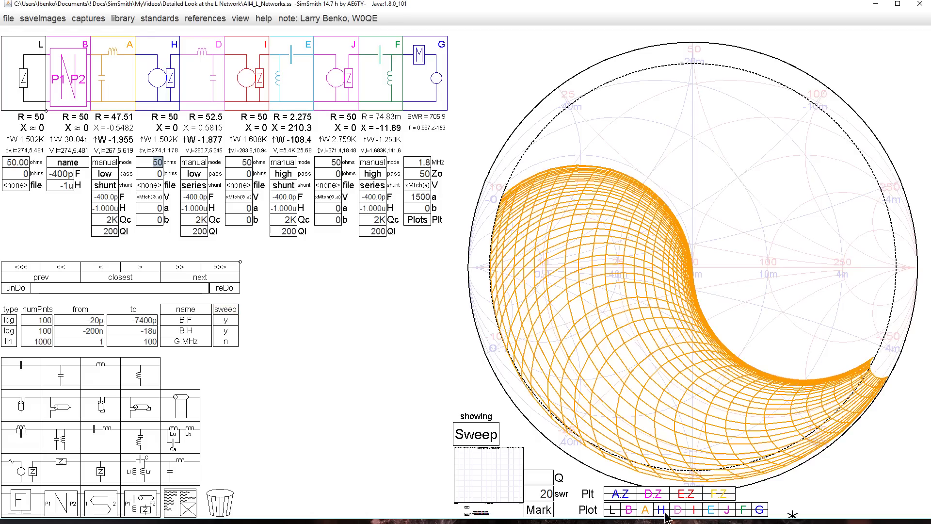
left_click(678, 510)
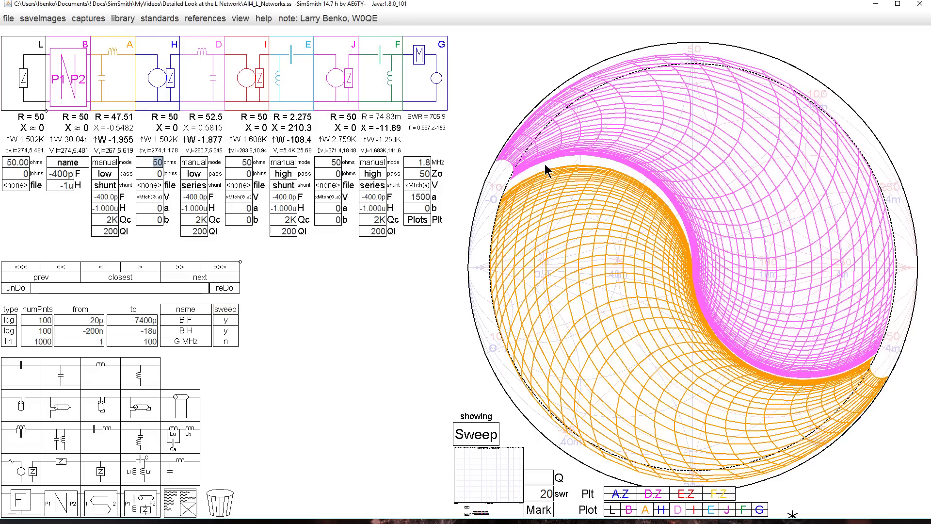
Step: Step the frequency through 10, 14, 21 and 28.8 MHz
left_click(414, 163)
type("10")
key("Return")
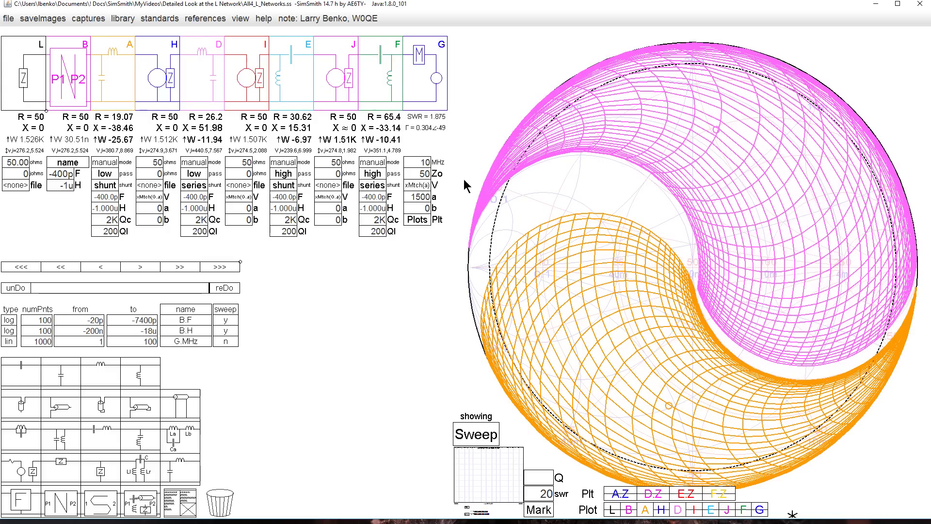
double_click(423, 162)
type("14")
key("Return")
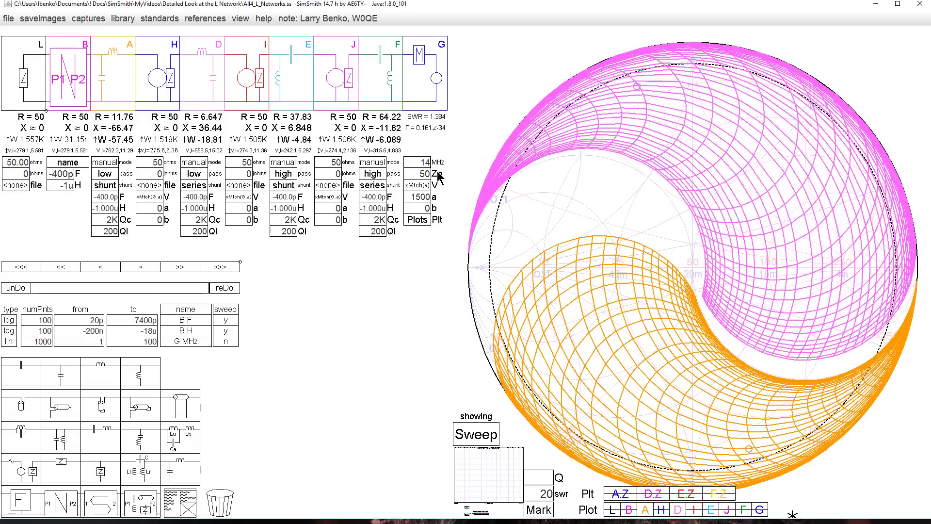
type("21")
key("Return")
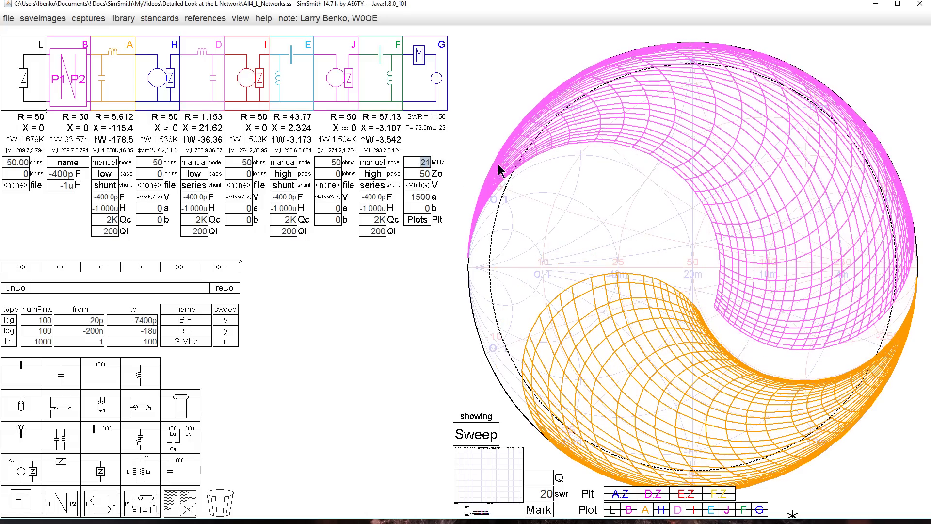
type("28.8")
key("Return")
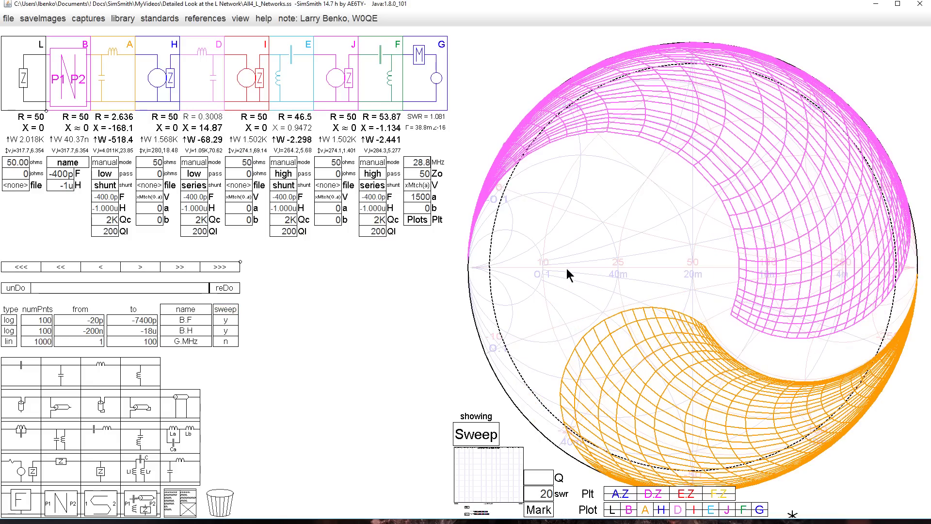
Step: Open All4_L_Networks_1.ss to plot the four L-network matching grids at 10.00 MHz
left_click(134, 149)
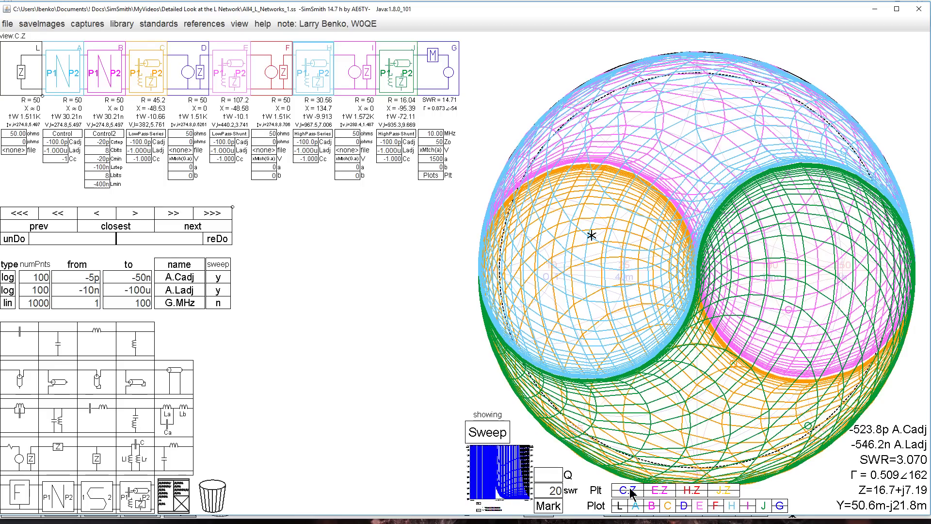
Step: Hide the green J and light-blue H regions, then show network C's LowPass-Series schematic
left_click(763, 506)
left_click(732, 506)
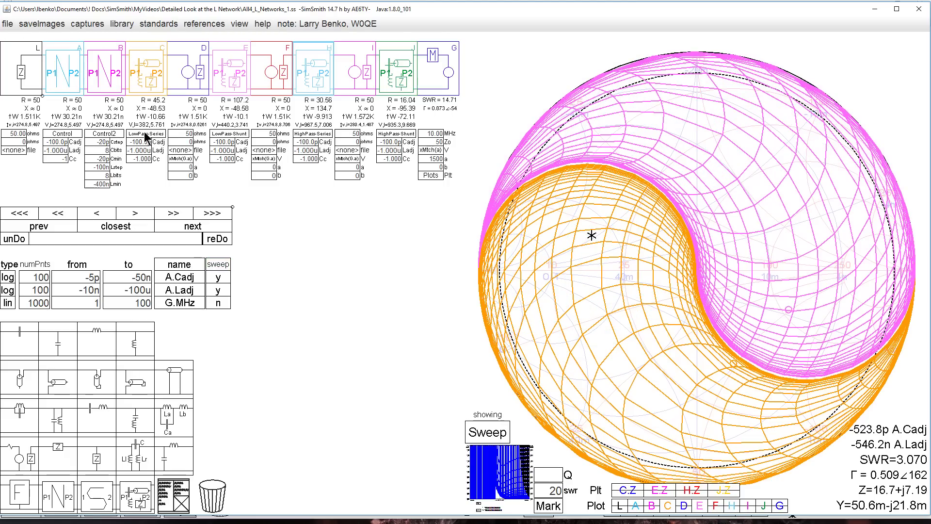
left_click(145, 138)
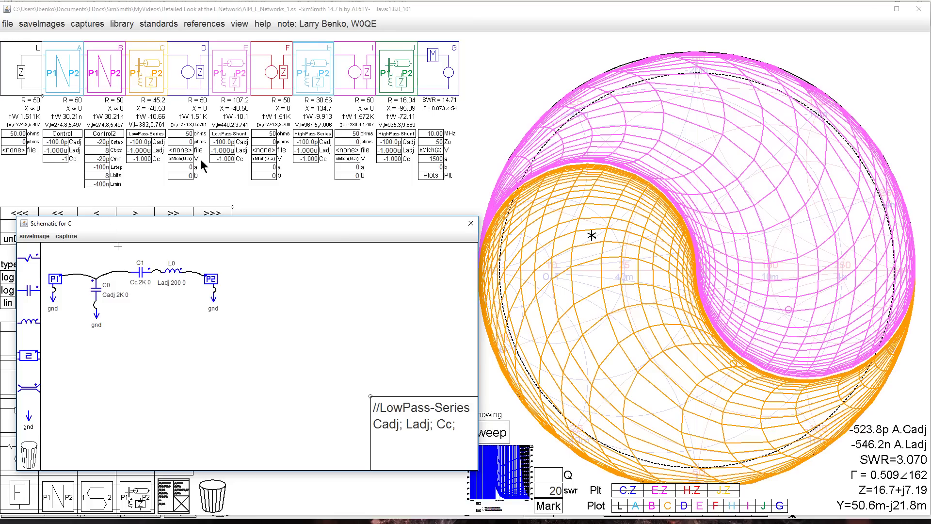
Step: Close the 'Schematic for C' window to return to the pink and orange grids
left_click(470, 223)
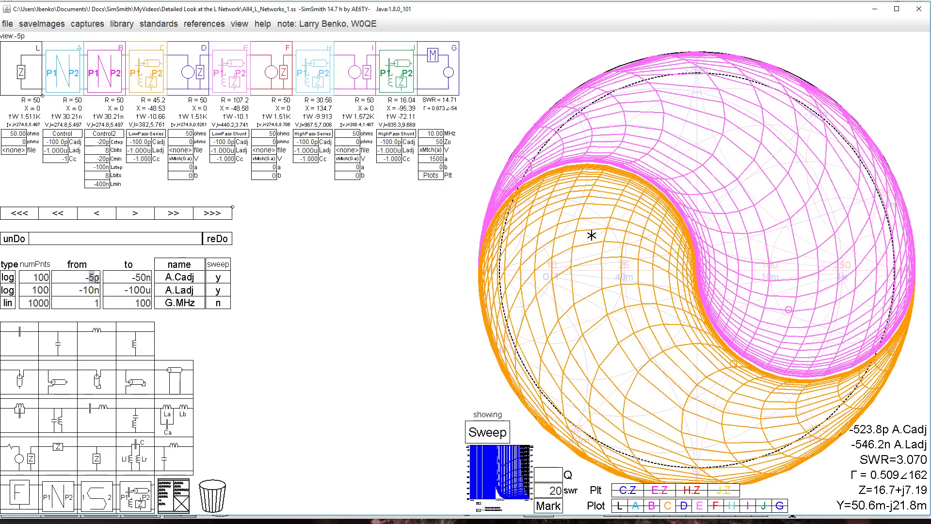
Step: Set the sweep starts to -20p for A.Cadj and -200n for A.Ladj
type("20")
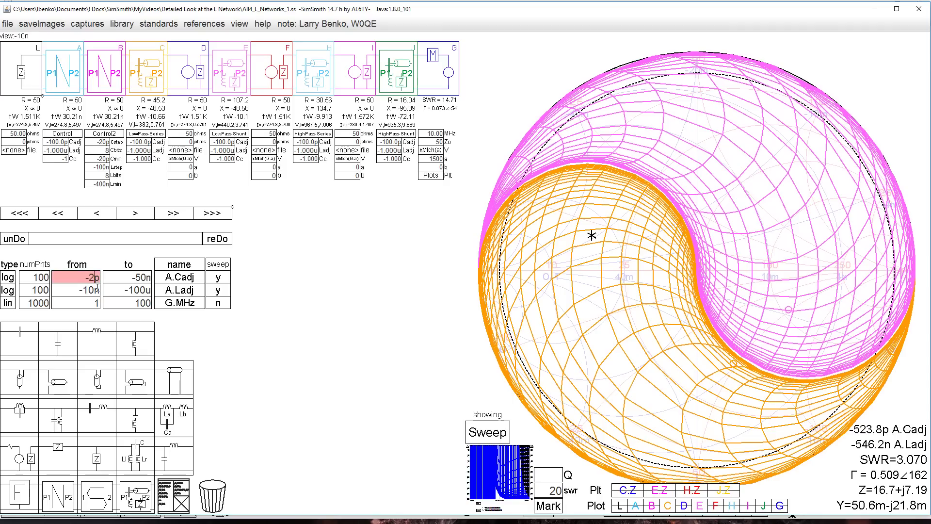
key("Return")
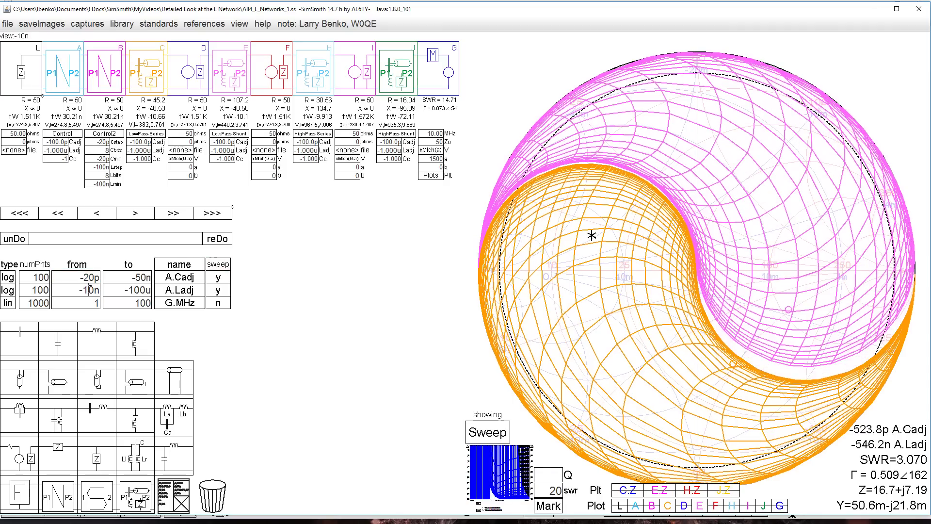
left_click(90, 290)
key("BackSpace")
type("20")
key("Return")
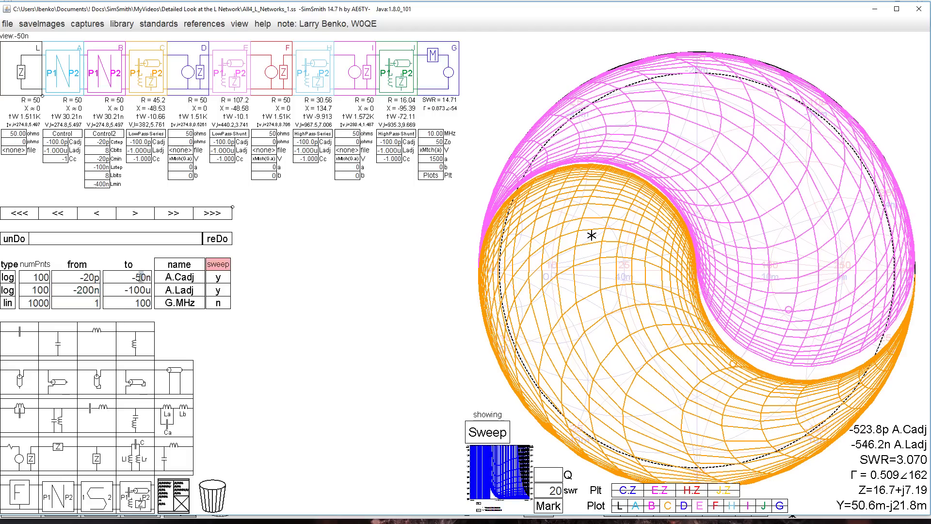
Step: Set the sweep ends to -7.4n for A.Cadj and -18u for A.Ladj
double_click(141, 277)
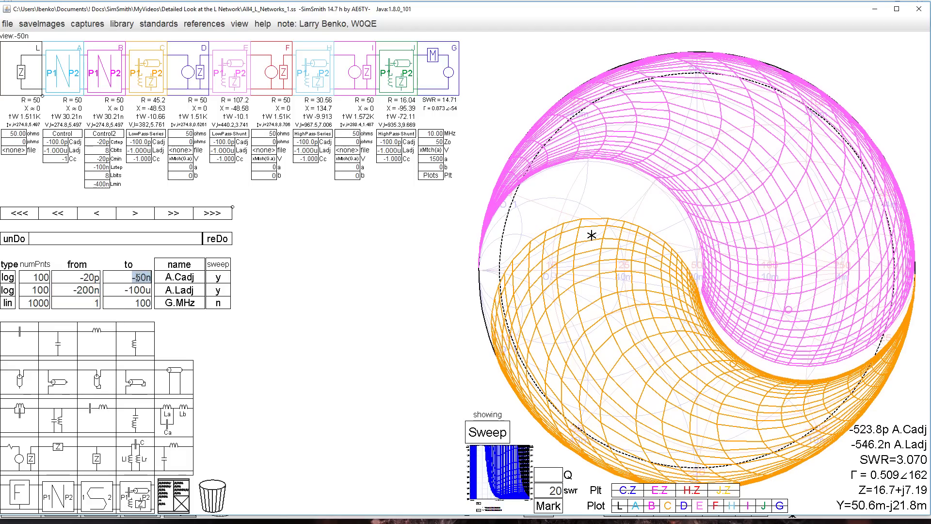
left_click(137, 278)
type("4.7")
key("Delete")
key("Right")
key("Delete")
key("Delete")
type("4")
left_click(129, 290)
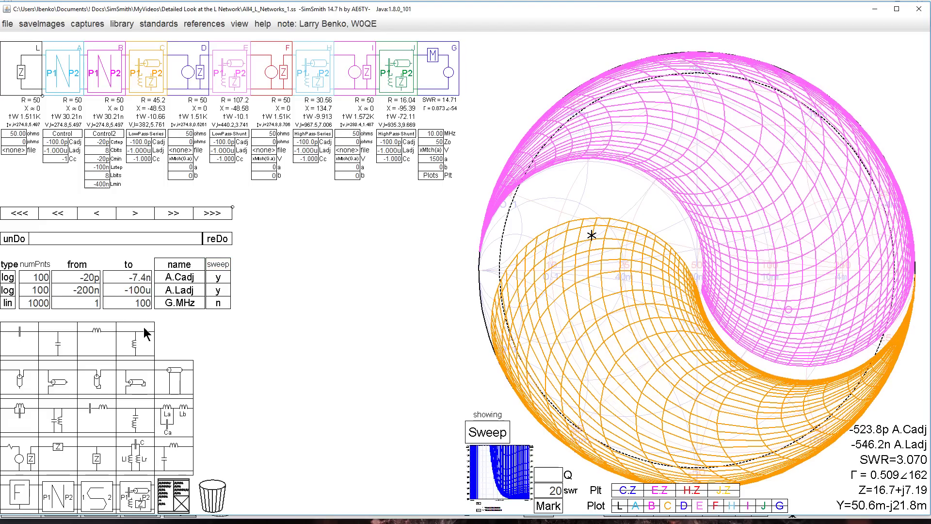
type("8")
key("Delete")
key("Delete")
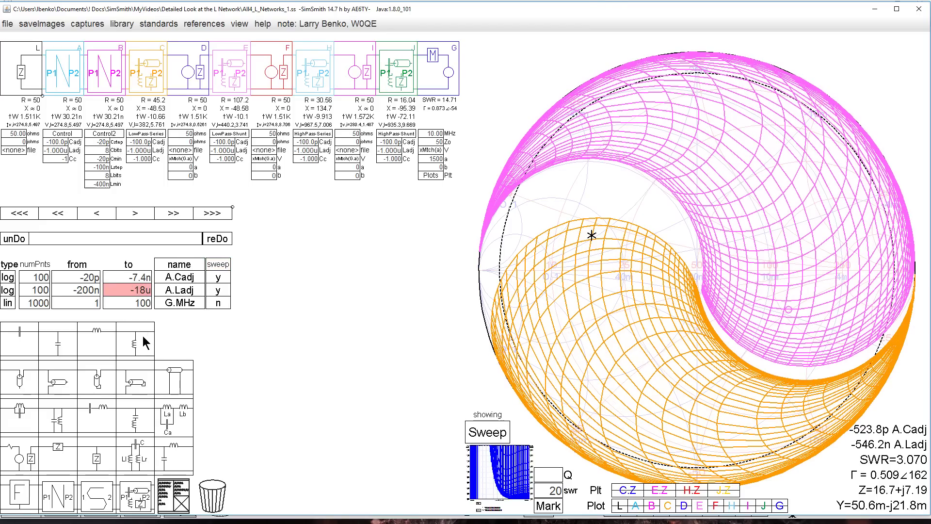
key("Return")
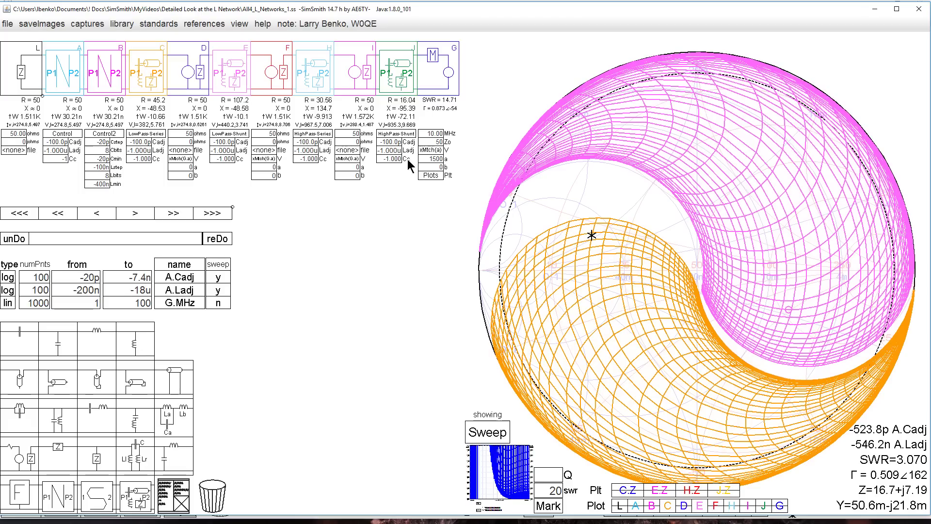
Step: Check the matching regions at 1.8 MHz, then at 28.8 MHz
left_click(428, 134)
type("1.8")
key("Return")
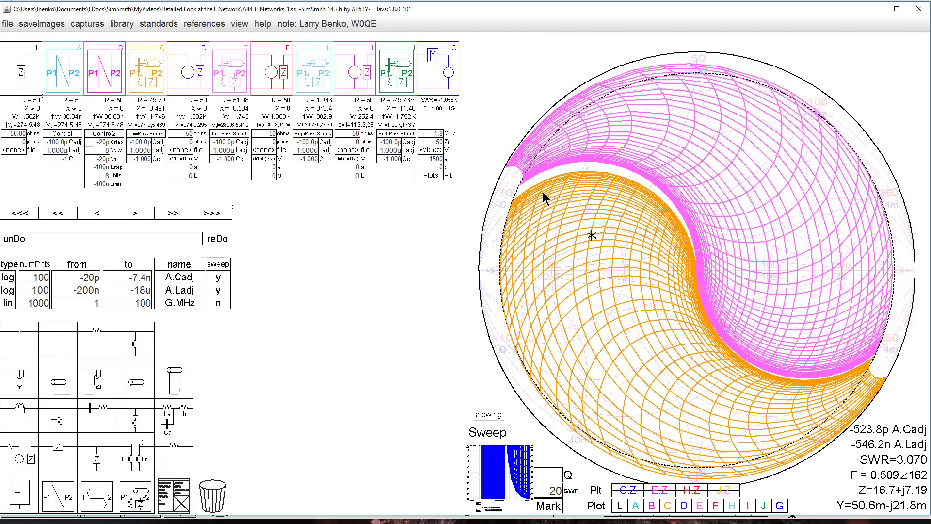
left_click(439, 131)
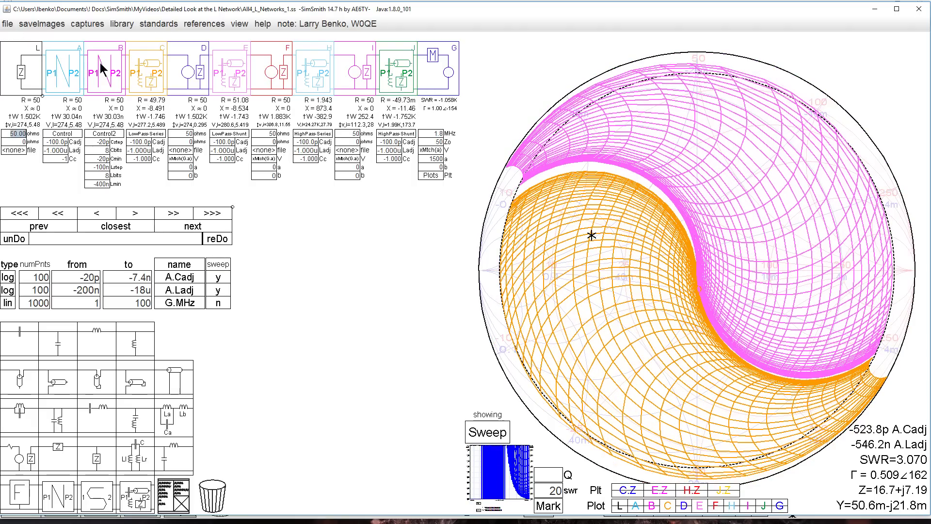
type("28.8")
key("Return")
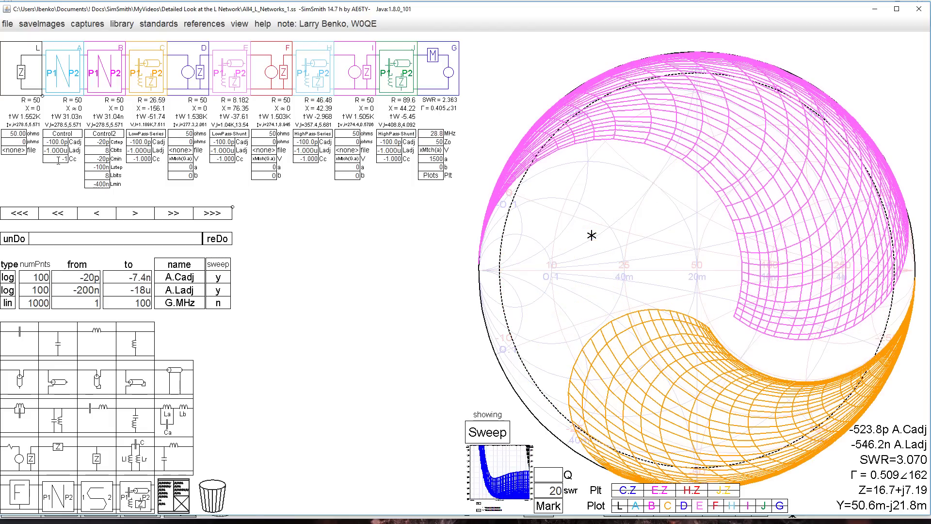
Step: Change the Control block's series capacitor Cc to -100p
left_click(58, 159)
key("Delete")
key("Return")
mouse_move(64, 160)
Step: Commit Cc as -1000p, then fine-tune it to -148.6p with the scroll wheel
type("000p")
key("Return")
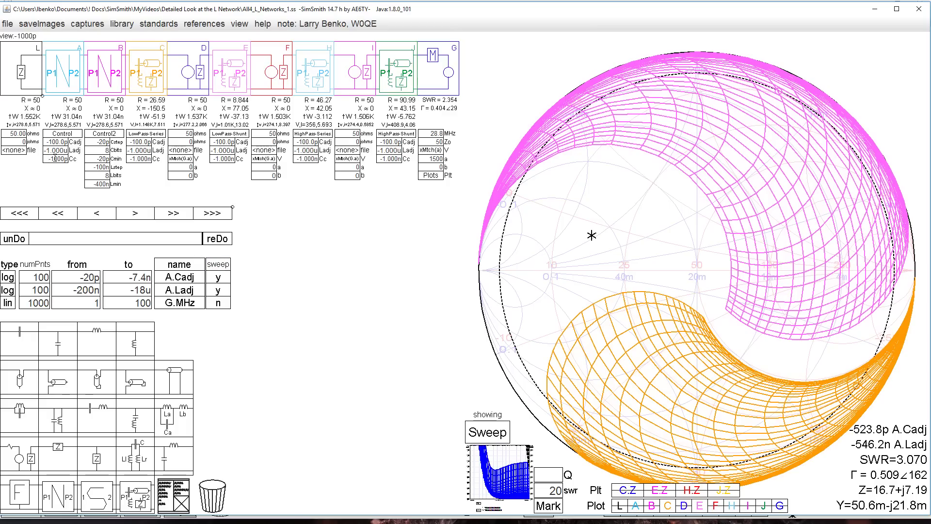
scroll(55, 158, "up", 3)
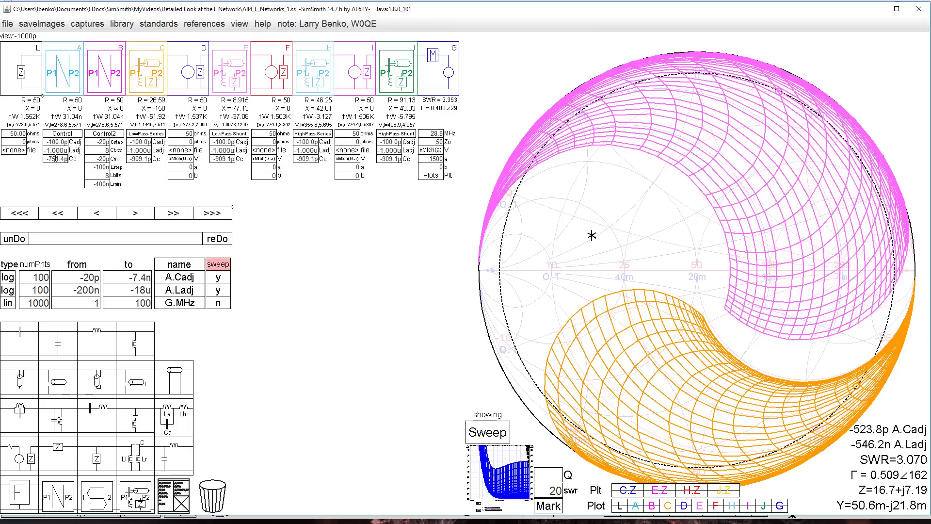
scroll(55, 157, "up", 3)
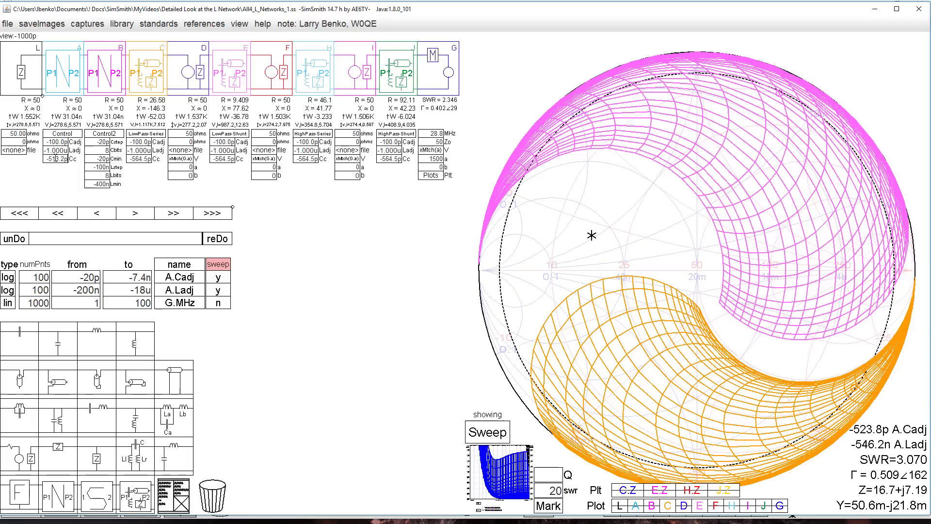
scroll(55, 157, "up", 3)
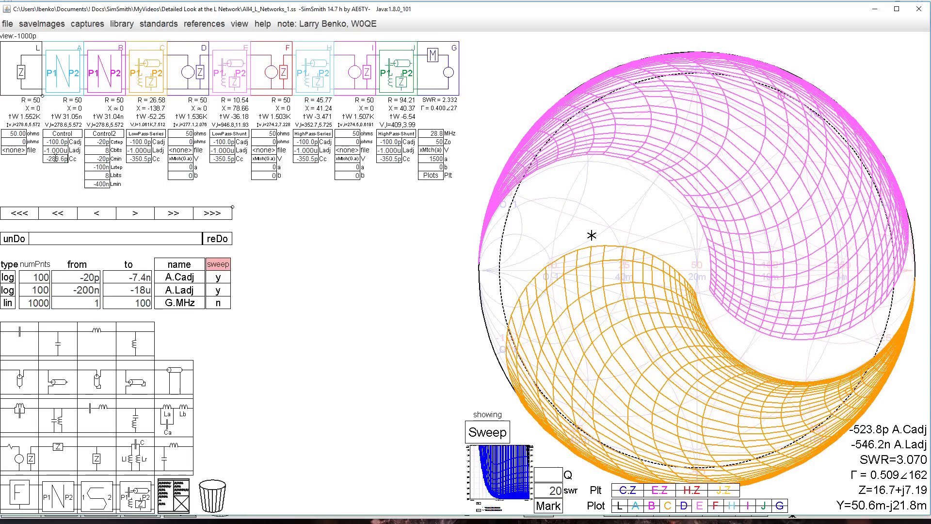
scroll(55, 158, "up", 3)
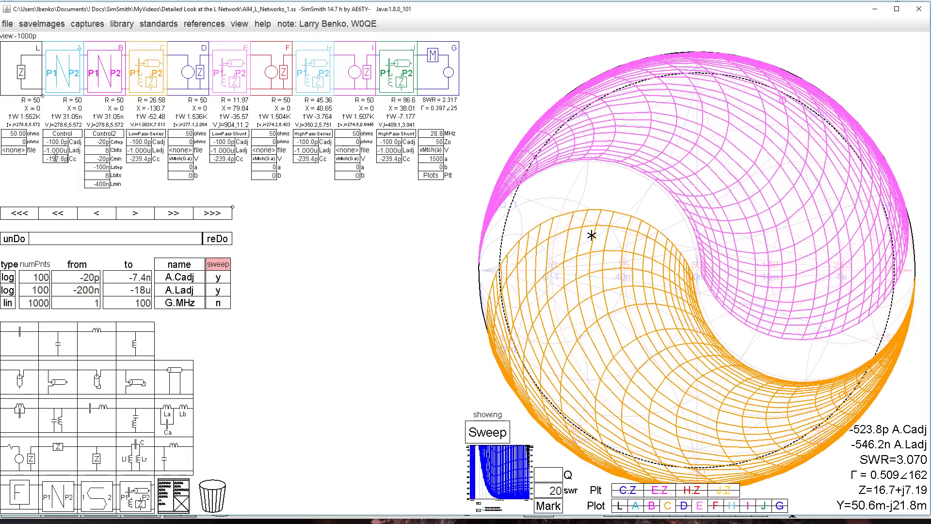
scroll(55, 158, "up", 3)
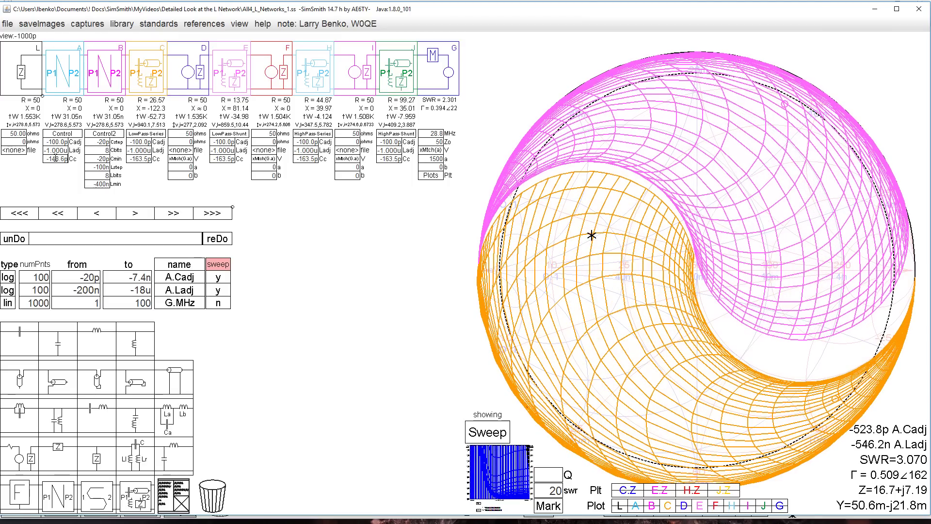
scroll(55, 158, "up", 1)
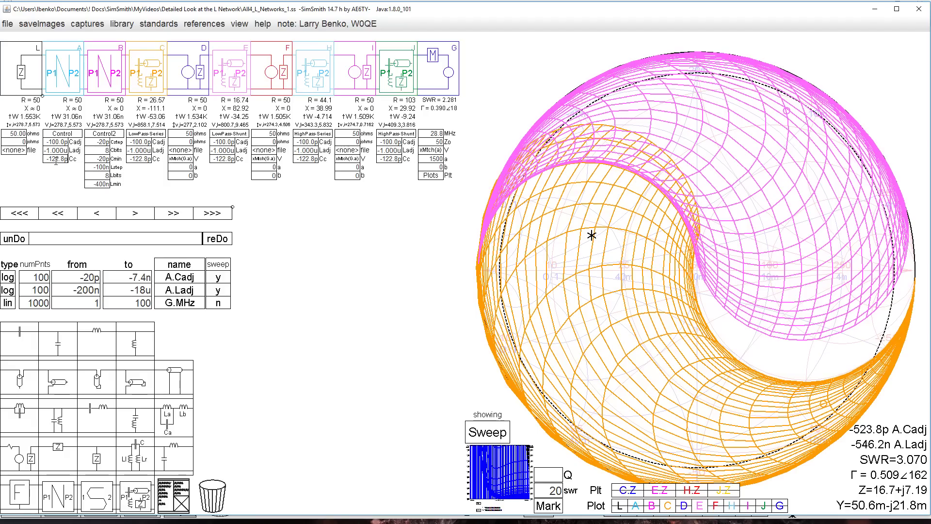
scroll(55, 160, "down", 2)
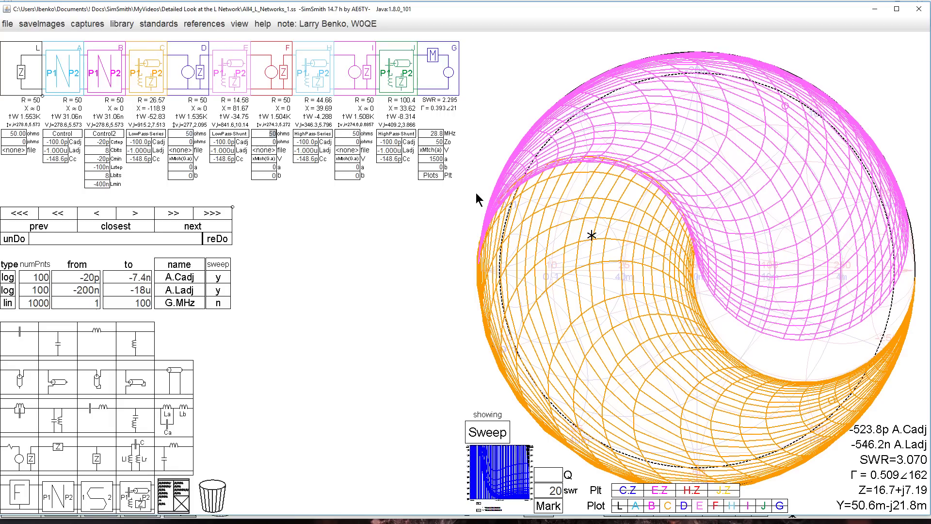
left_click(668, 505)
left_click(699, 506)
left_click(671, 491)
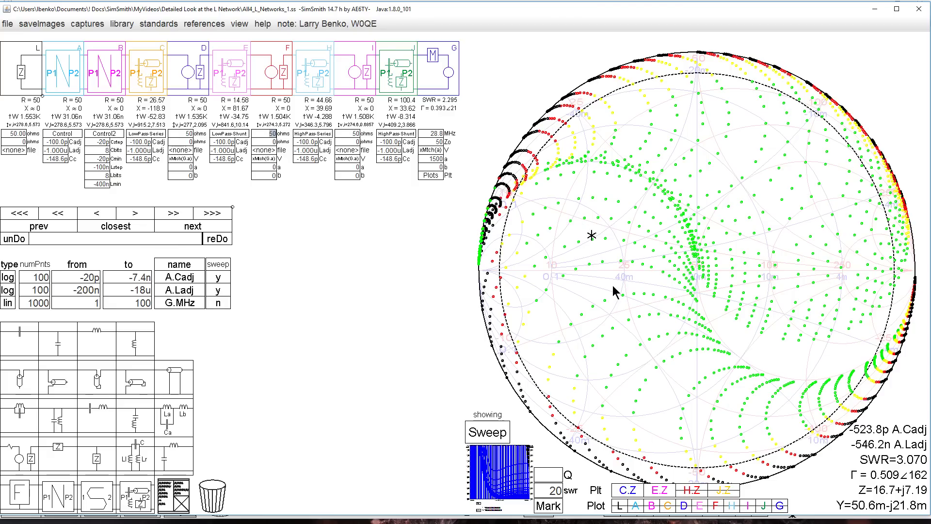
left_click(657, 493)
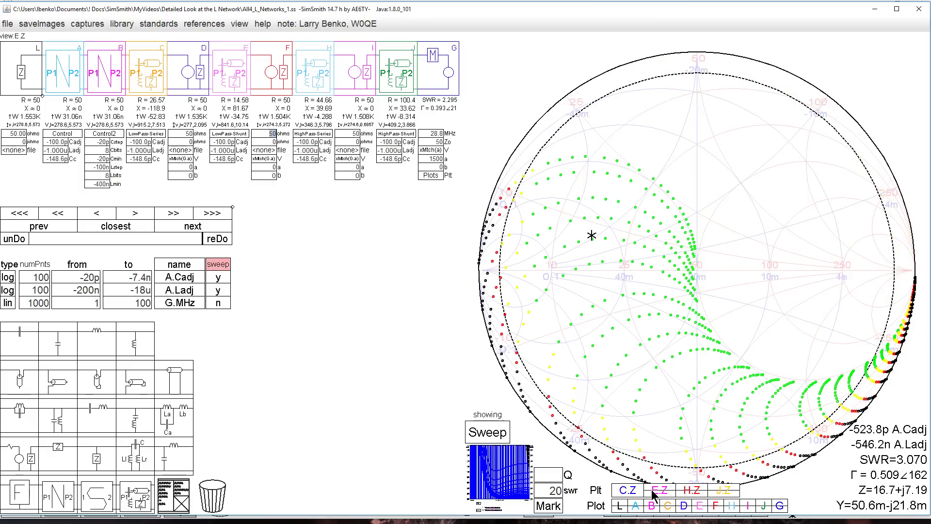
left_click(626, 491)
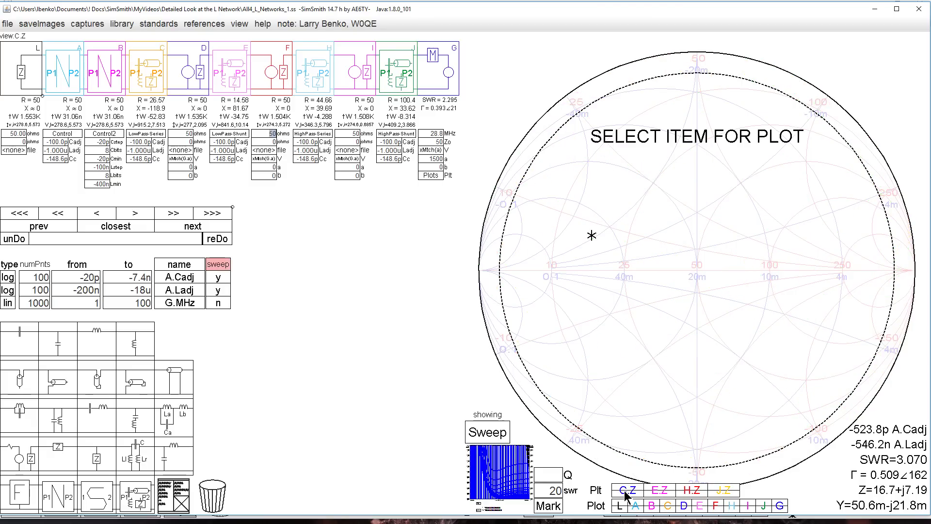
left_click(667, 506)
left_click(699, 506)
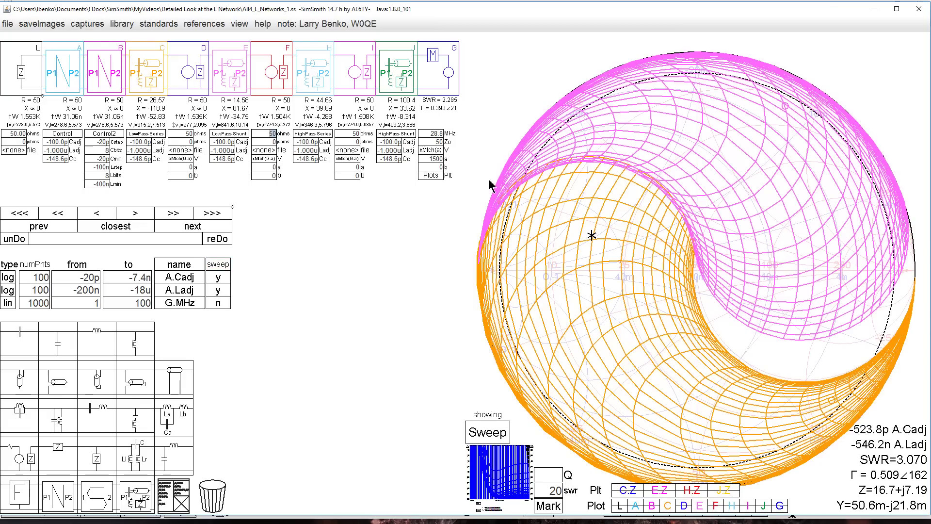
Step: Step the G box frequency down from 28.8 MHz to 14.10 MHz
scroll(429, 134, "down", 1)
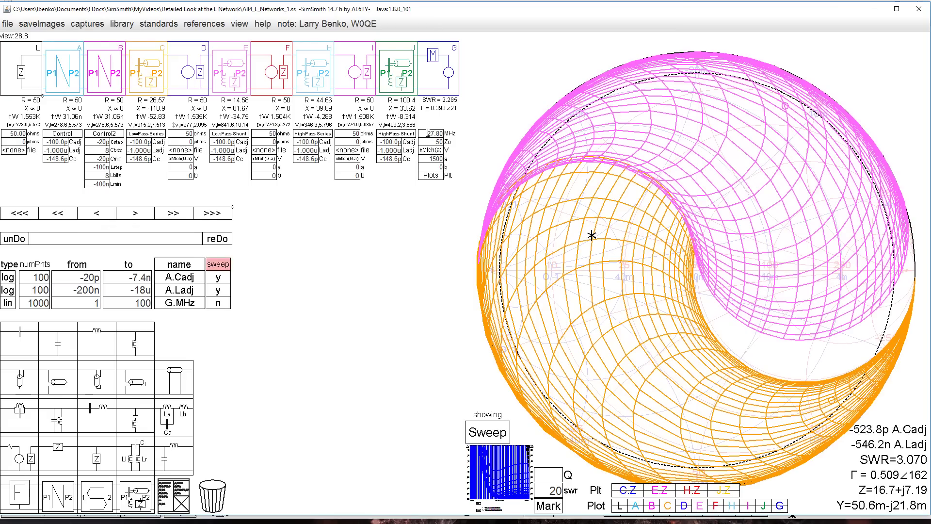
scroll(427, 134, "down", 2)
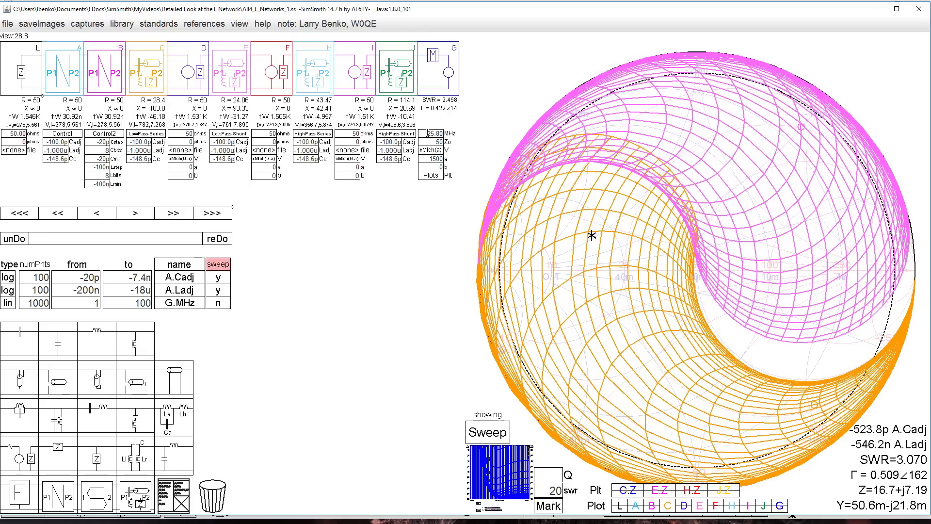
scroll(429, 134, "down", 1)
scroll(428, 133, "down", 1)
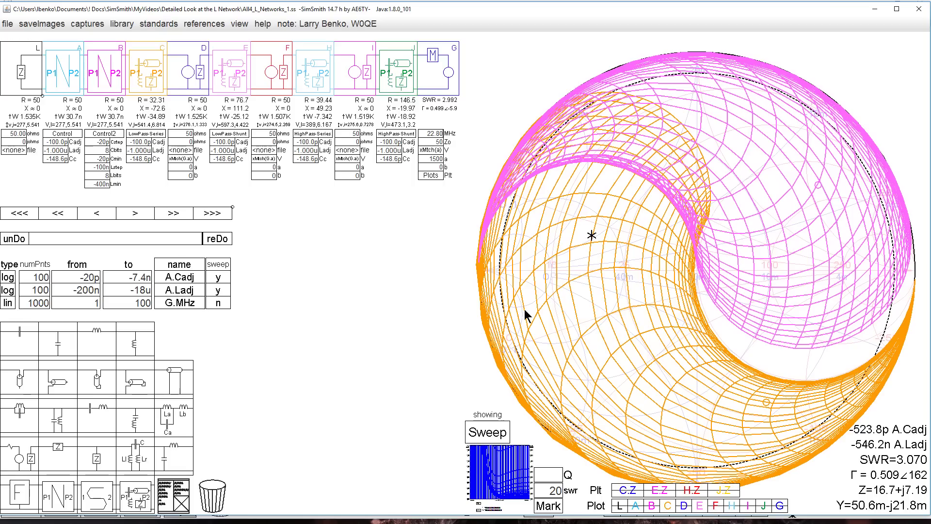
scroll(431, 137, "down", 3)
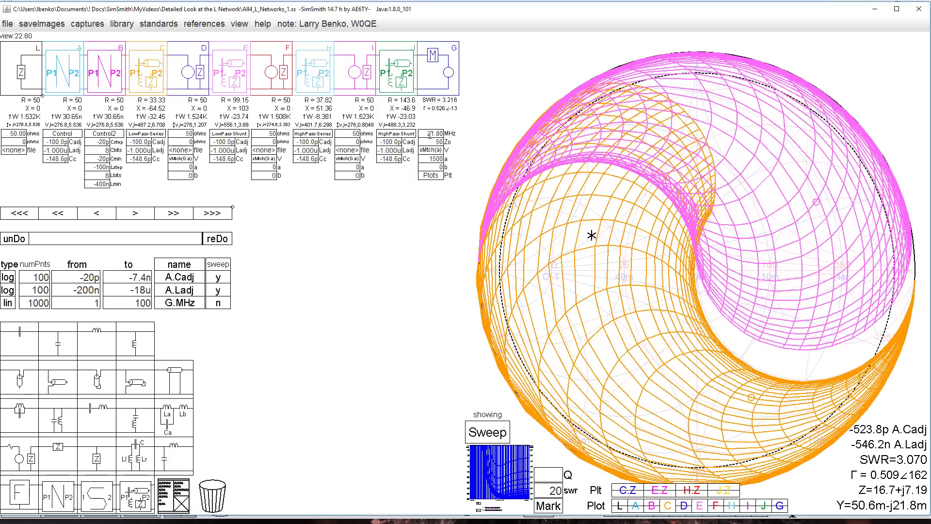
scroll(428, 133, "down", 2)
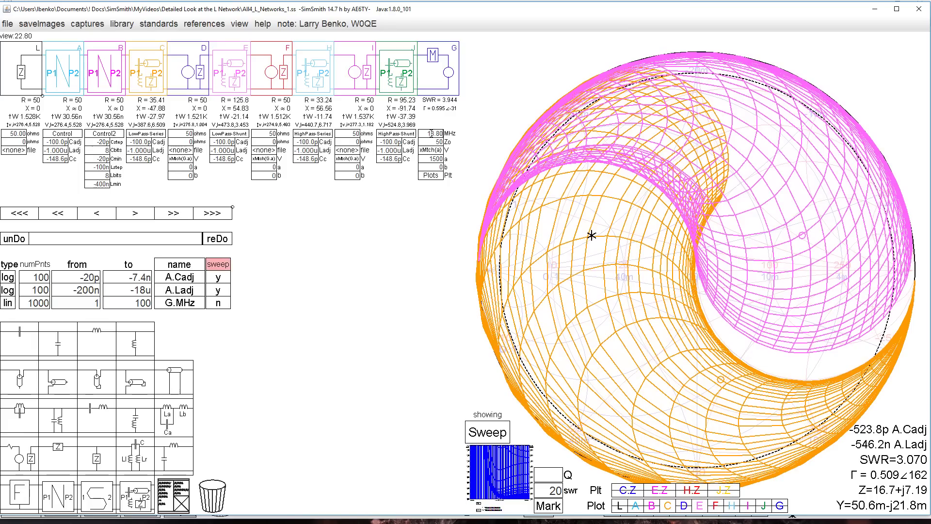
scroll(430, 134, "down", 4)
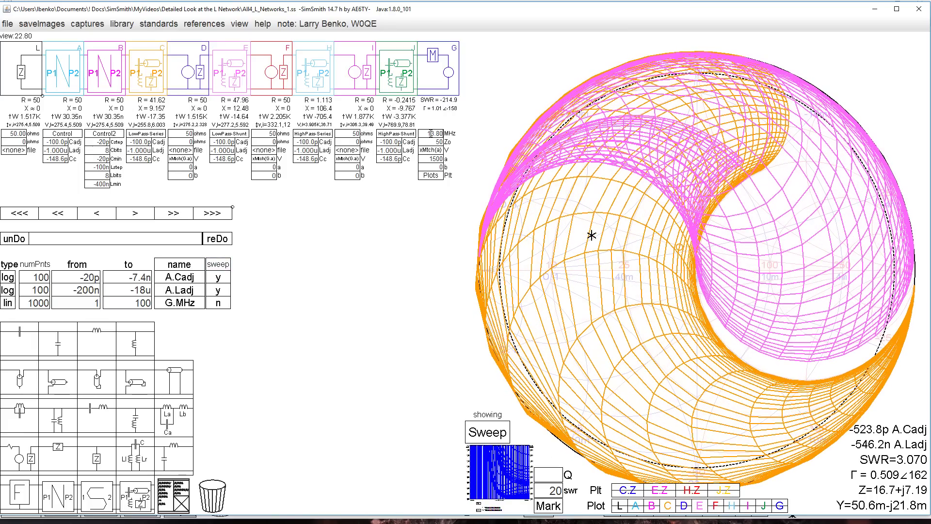
scroll(431, 134, "up", 3)
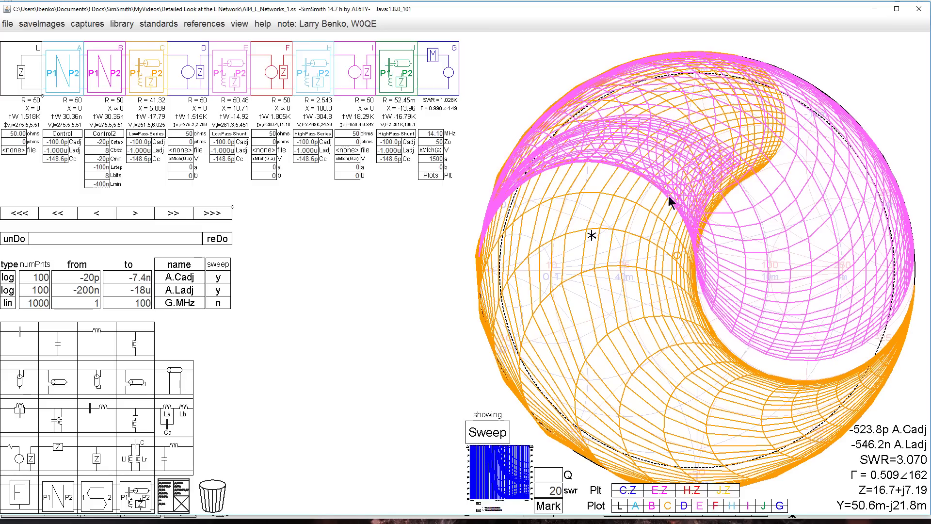
Step: Plot C.Z and E.Z as loss-coloured dots and hide the orange and pink sweep curves
left_click(629, 491)
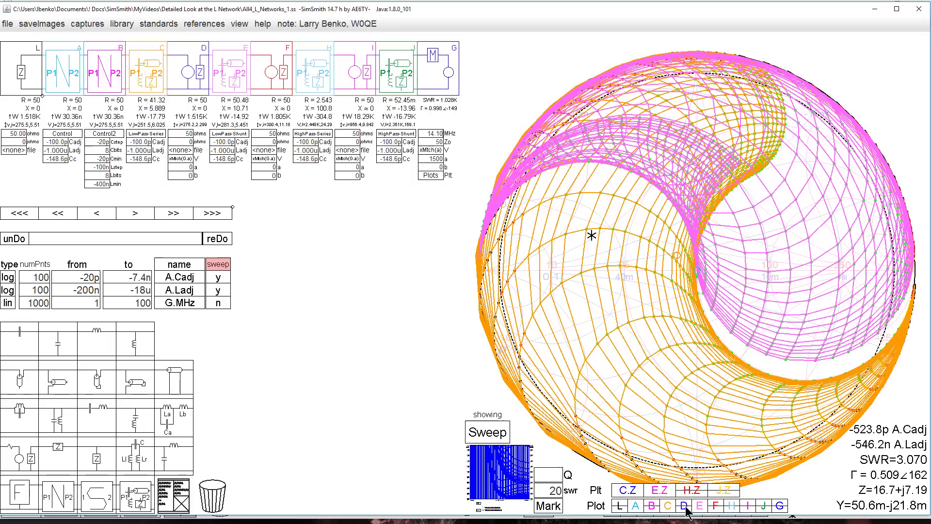
left_click(668, 506)
left_click(701, 505)
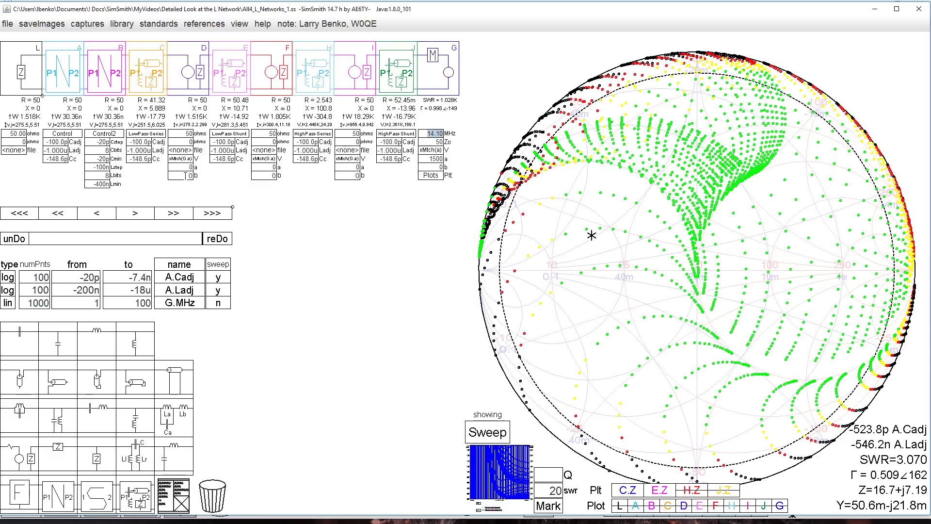
Step: Scroll the Control Cc value to -683.5p, giving SWR 3.070 at 14.10 MHz
left_click(57, 160)
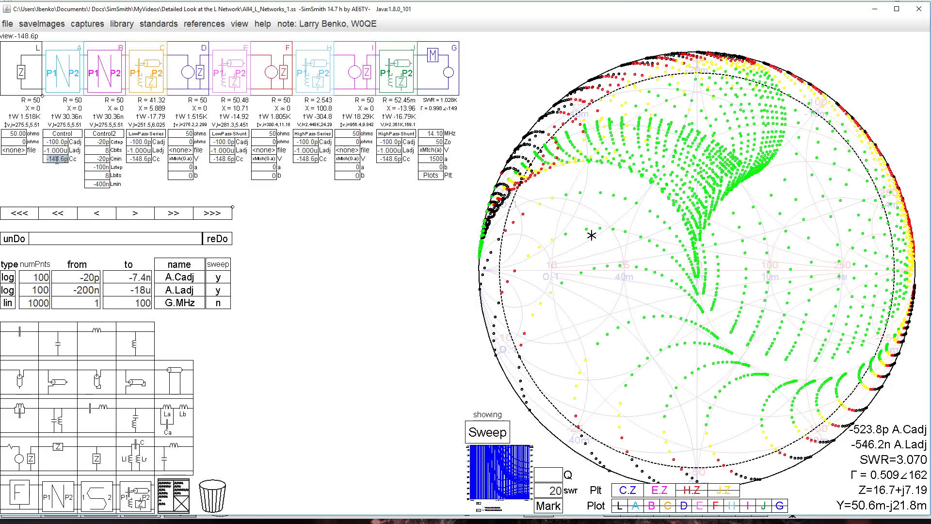
scroll(57, 160, "up", 3)
scroll(56, 161, "down", 5)
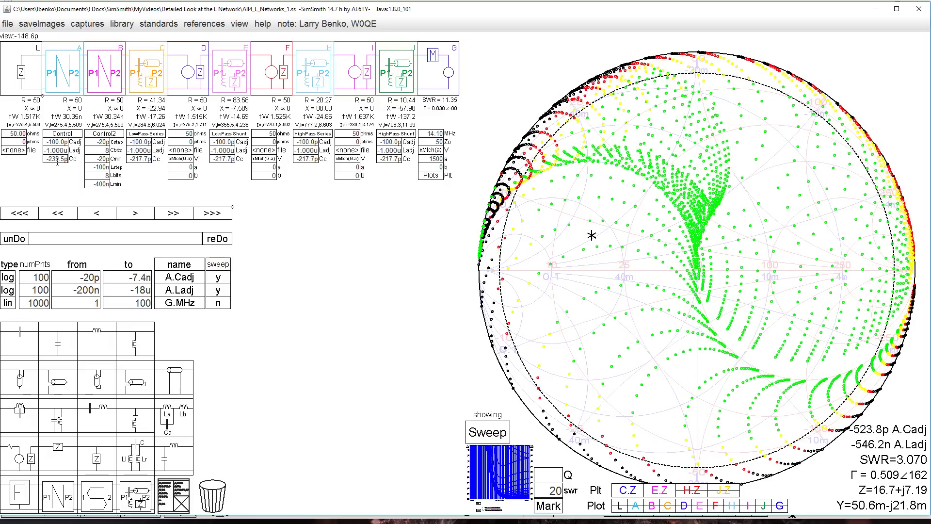
scroll(57, 162, "down", 6)
scroll(58, 163, "down", 5)
scroll(58, 162, "down", 5)
scroll(58, 162, "down", 5)
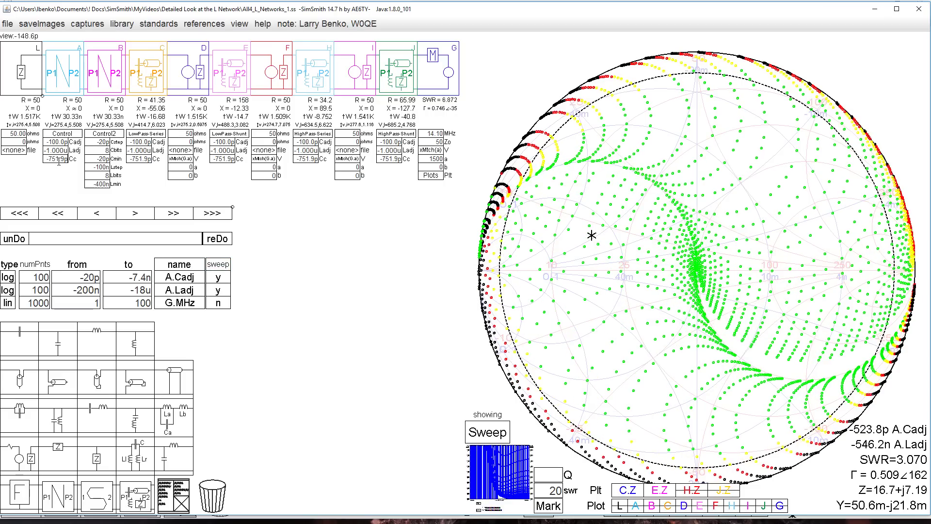
scroll(58, 162, "up", 2)
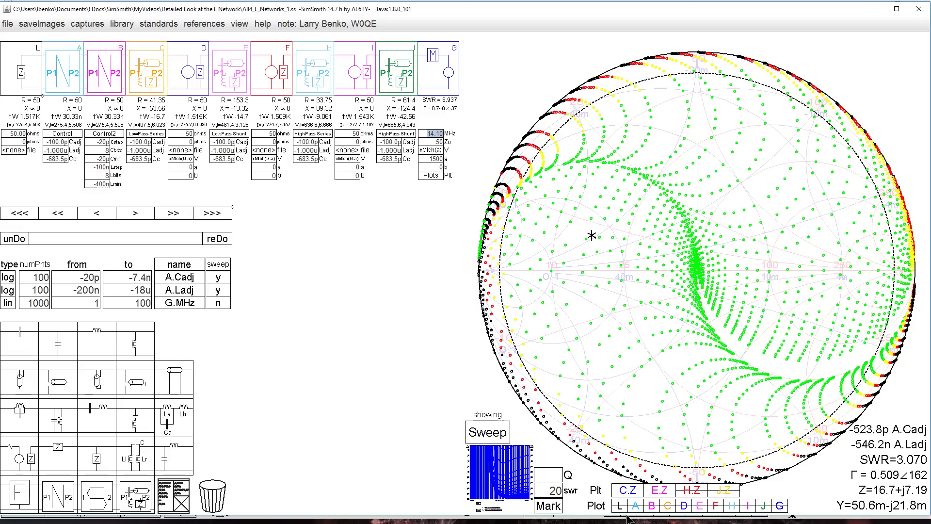
Step: Restore the orange and pink sweep curves and set the frequency to 28.88 MHz
left_click(651, 506)
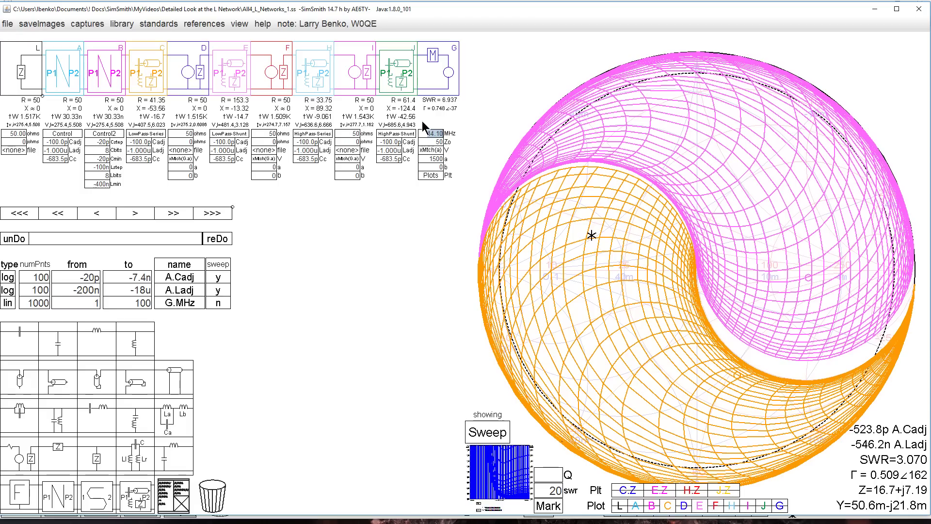
type("28.88")
key("Return")
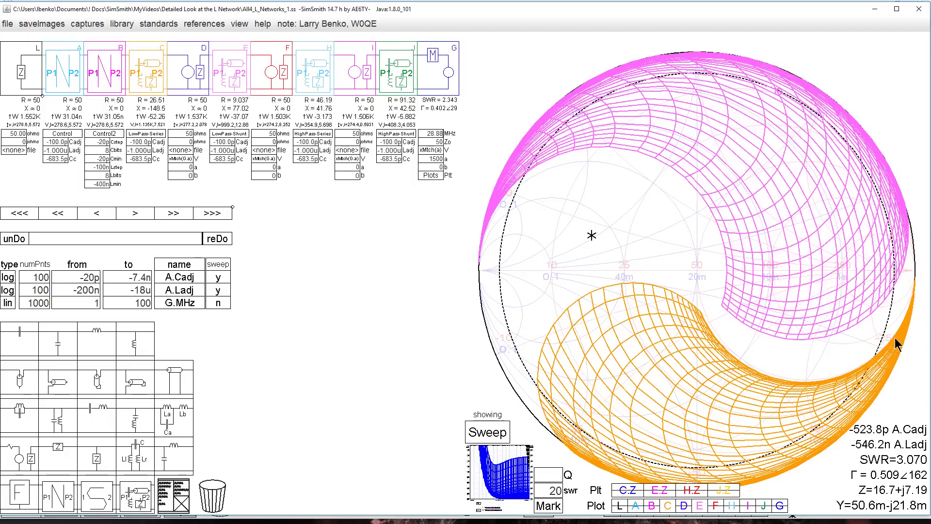
Step: Zoom the chart and place the marker at impedance 100-j200, giving SWR 10.39
scroll(883, 350, "up", 3)
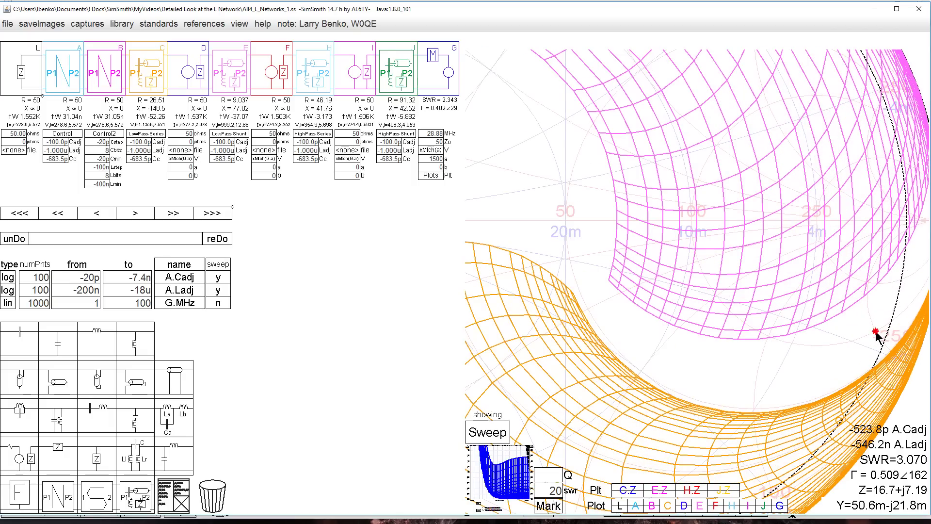
left_click(876, 331)
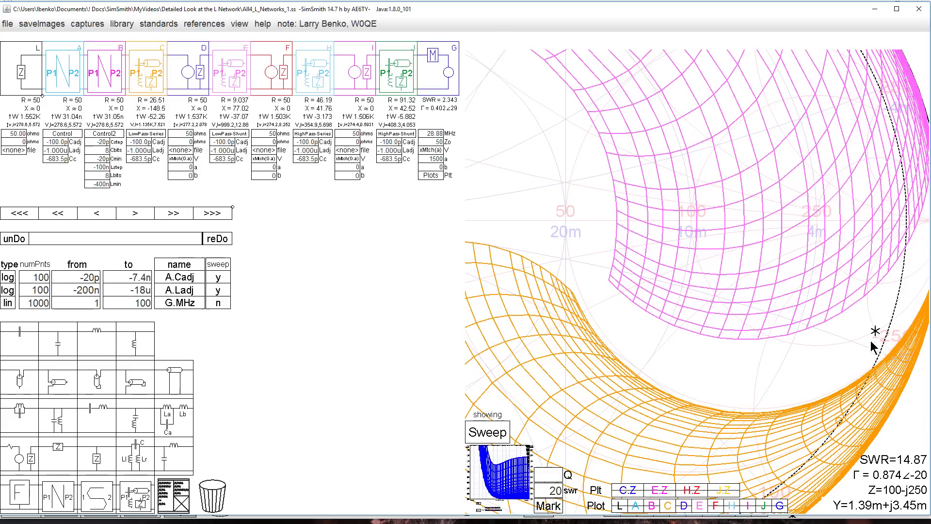
left_click(851, 341)
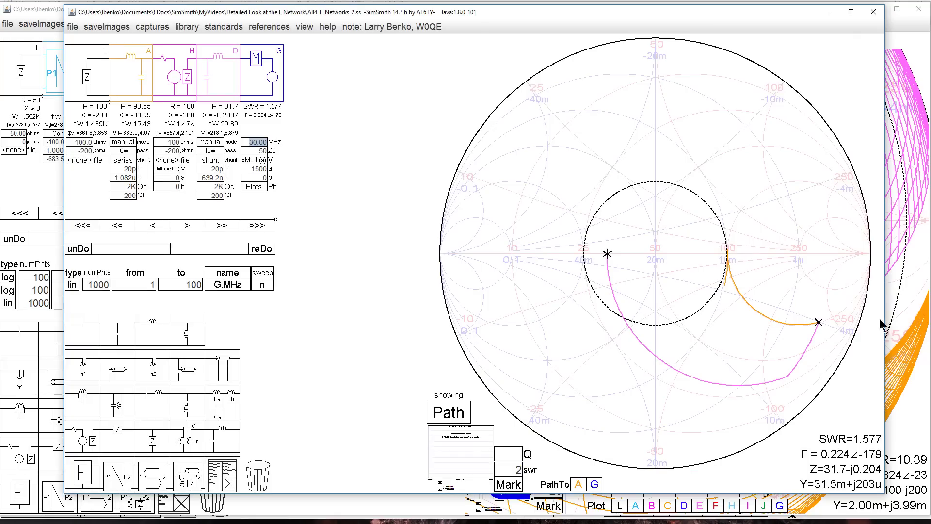
left_click(851, 12)
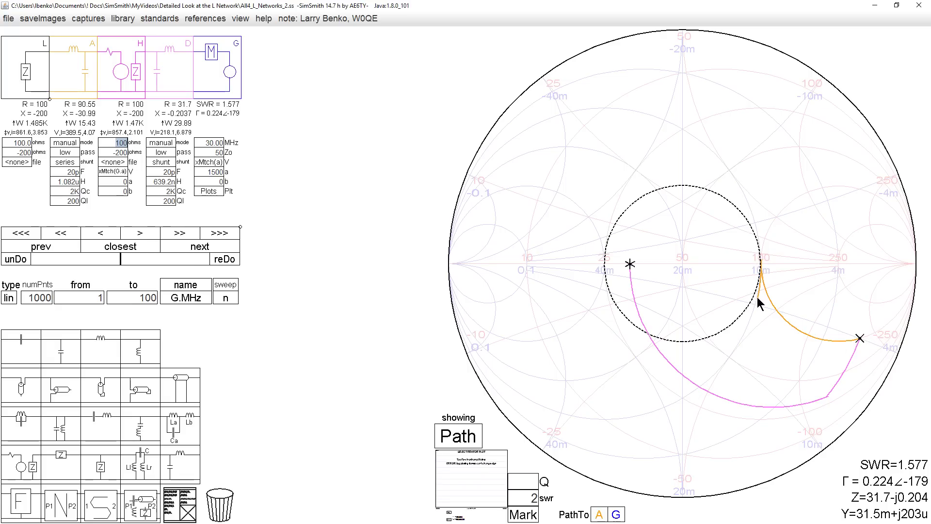
left_click(63, 170)
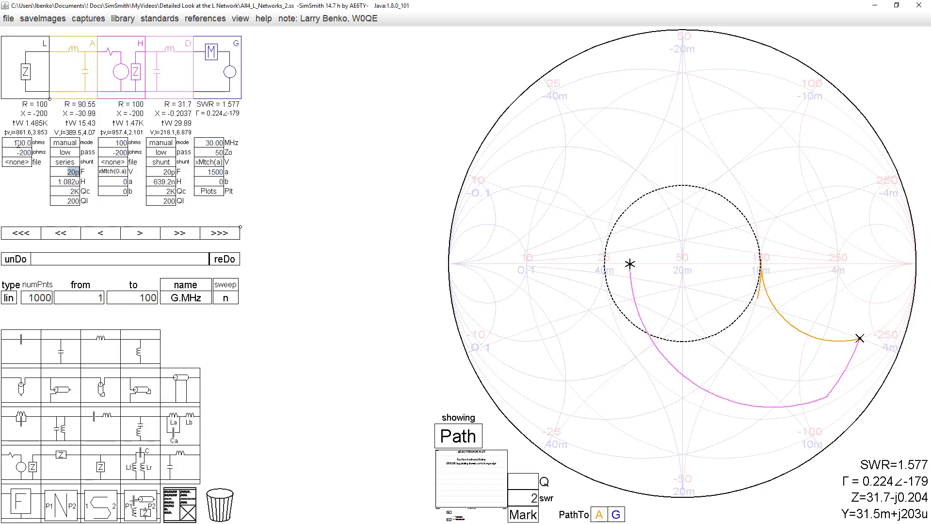
left_click(63, 172)
scroll(66, 171, "down", 10)
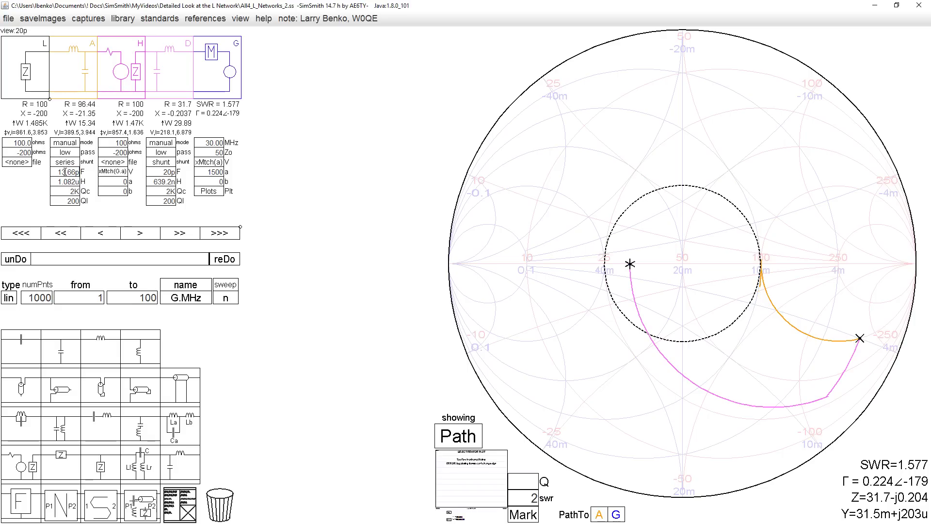
scroll(64, 171, "up", 15)
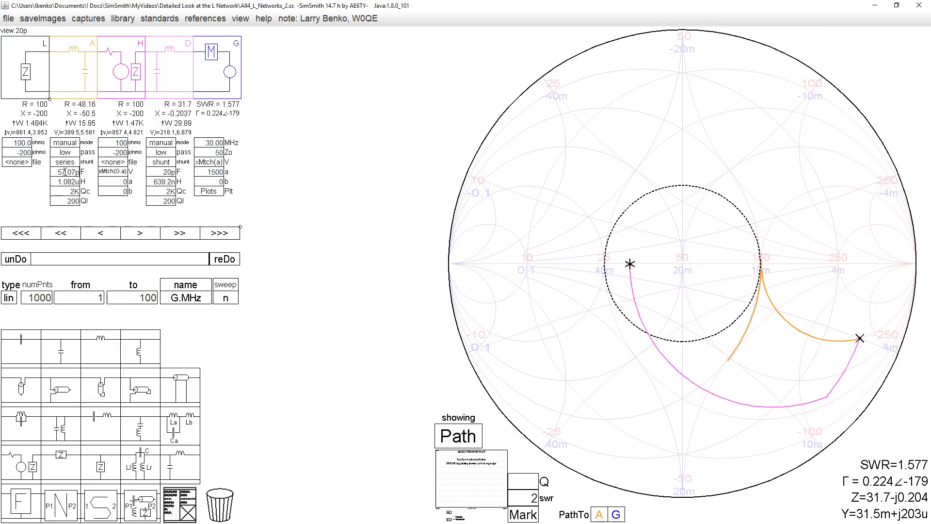
scroll(65, 172, "down", 15)
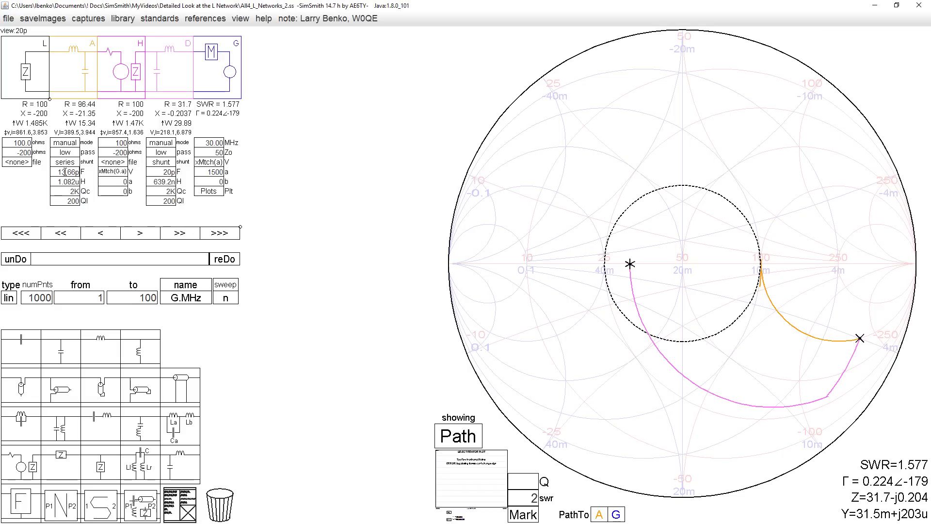
scroll(65, 172, "up", 5)
left_click(757, 298)
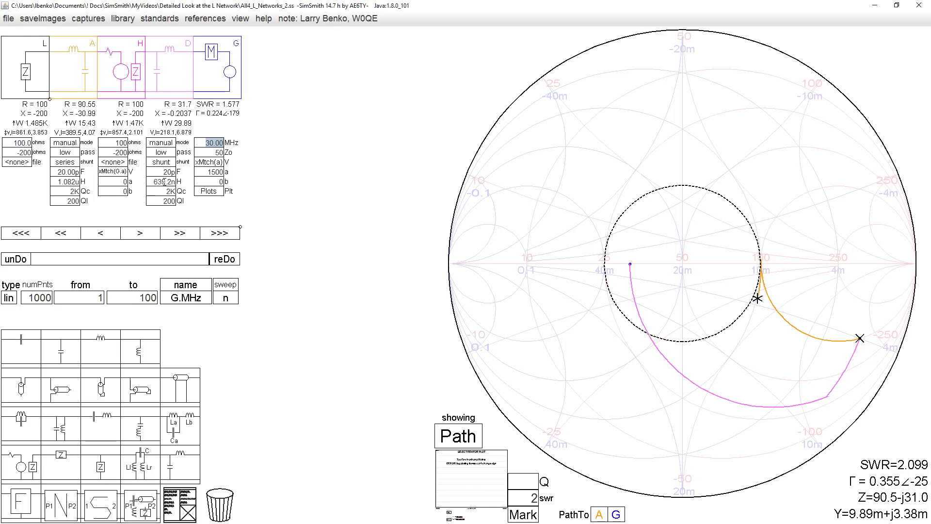
left_click(629, 265)
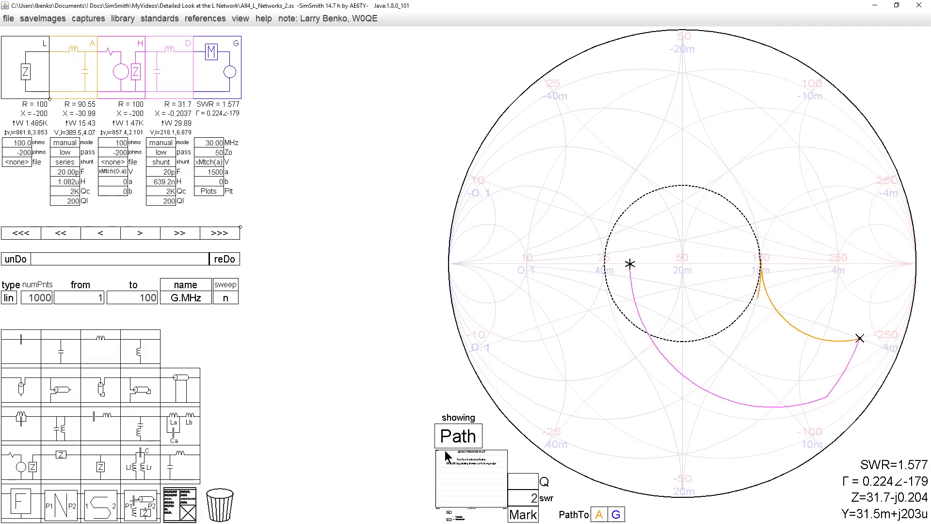
Step: Hide the All4_L_Networks_2 window and set the All4_L_Networks_1 chart's SWR circle to 2
left_click(876, 7)
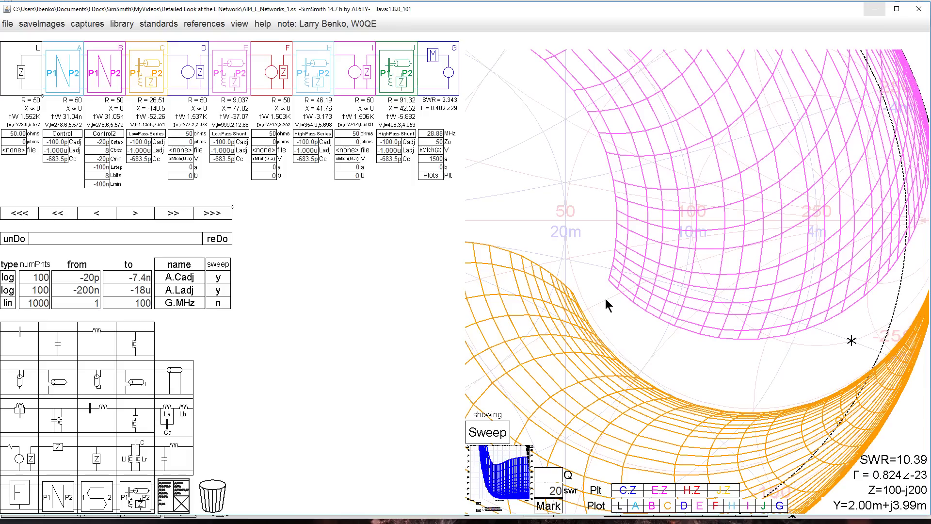
double_click(555, 491)
type("2")
key("Return")
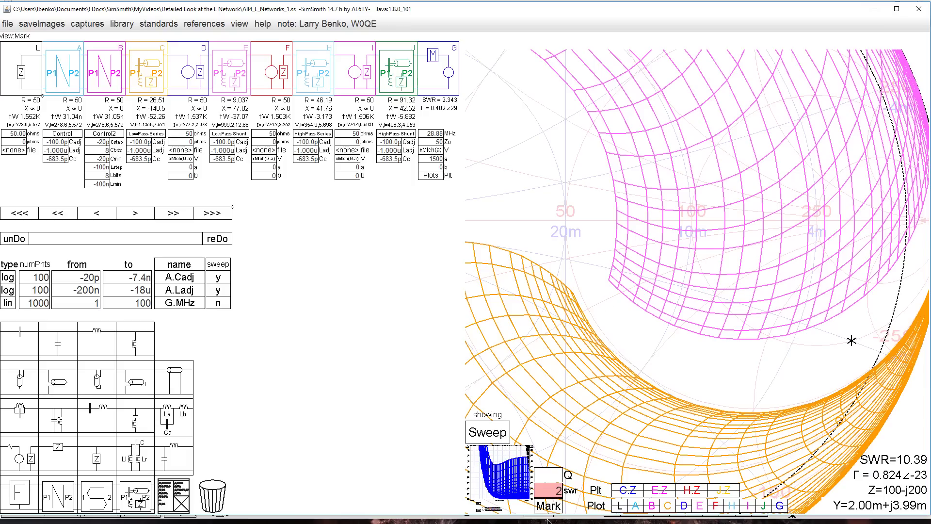
Step: Probe impedances inside the SWR circle and near the chart's right edge, then zoom out
left_click(614, 312)
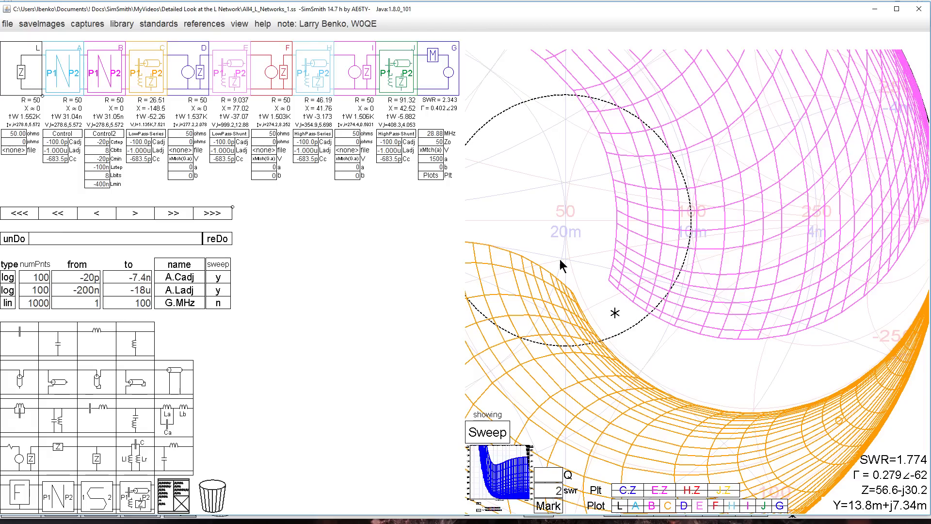
mouse_move(903, 306)
left_mouse_down()
mouse_move(853, 316)
mouse_move(875, 286)
left_mouse_up()
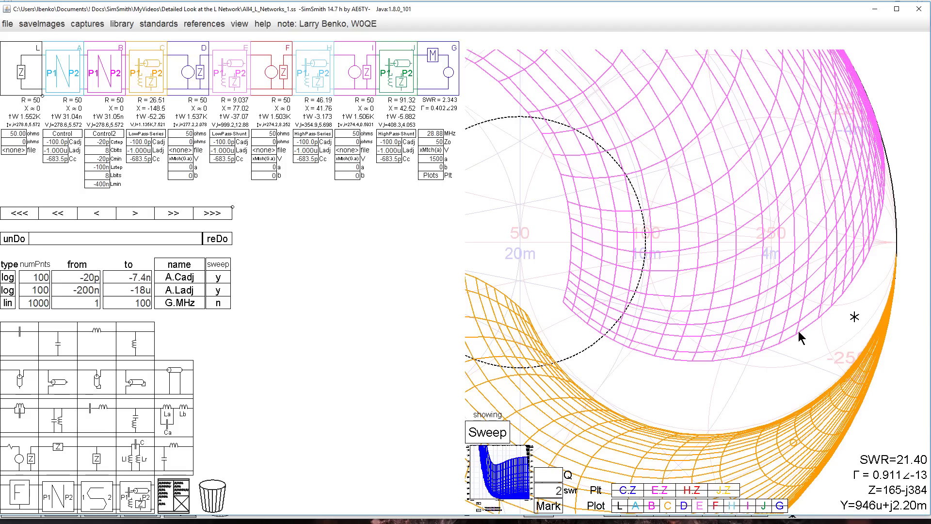
scroll(740, 373, "down", 5)
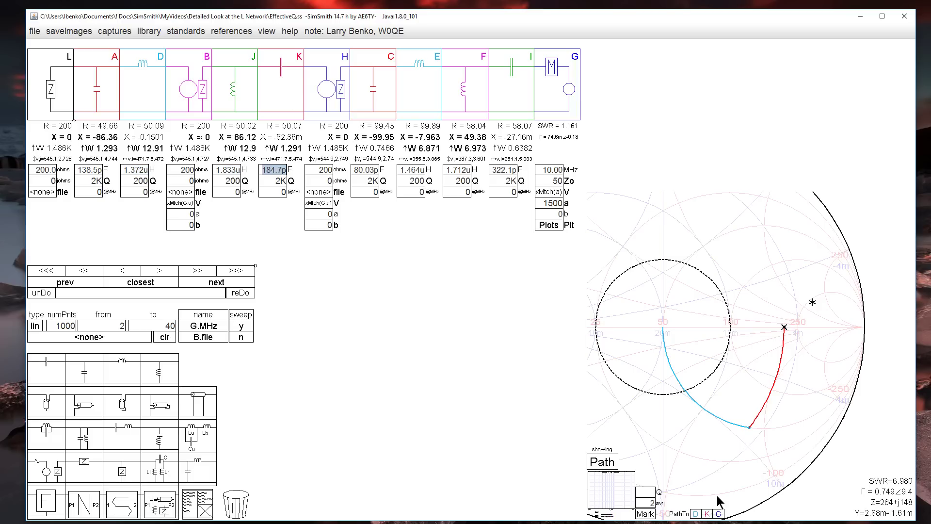
Step: Trace the impedance paths through K and to the generator, then swap to the 2–40 MHz frequency plot
left_click(706, 513)
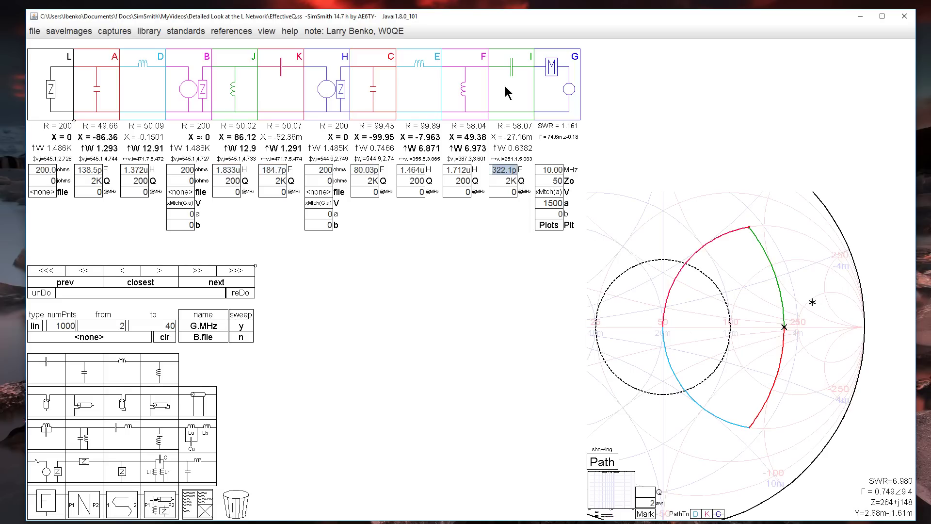
left_click(718, 513)
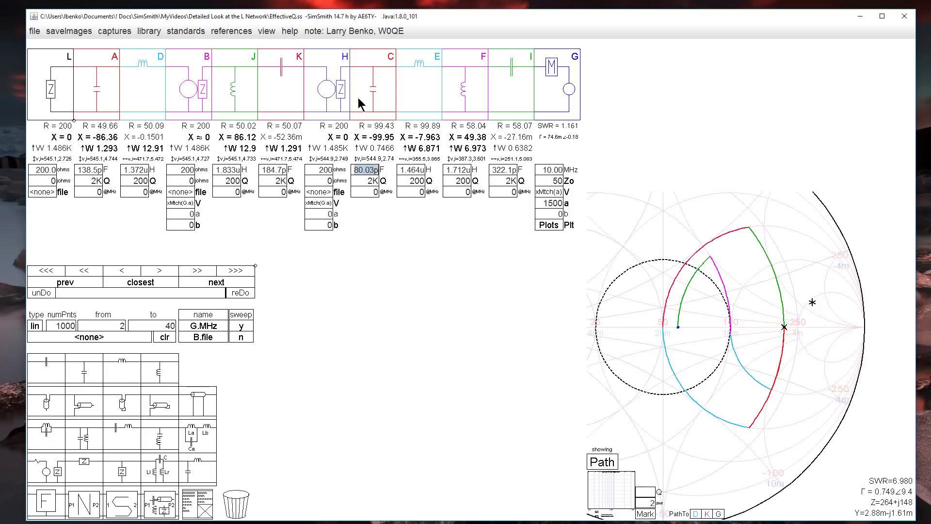
left_click(614, 485)
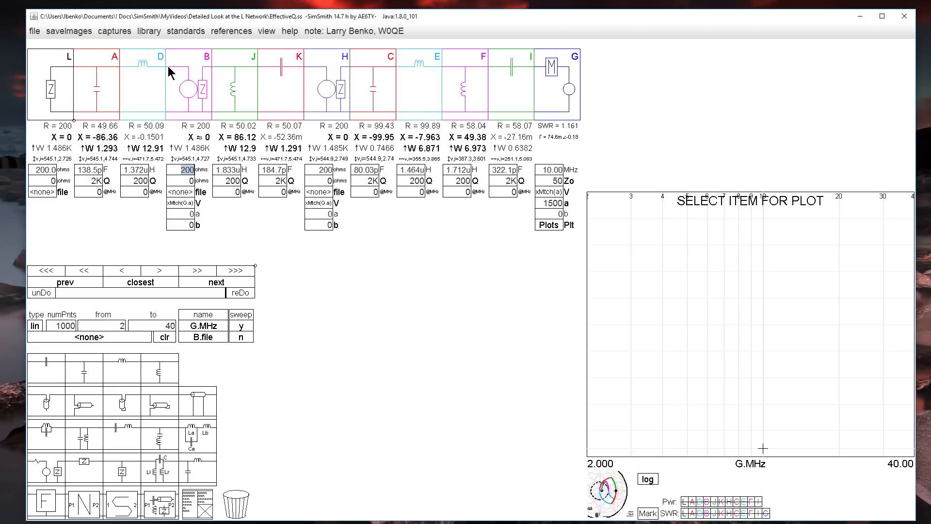
Step: Plot SWR versus frequency at D, K and G as cyan, red and green curves
left_click(701, 513)
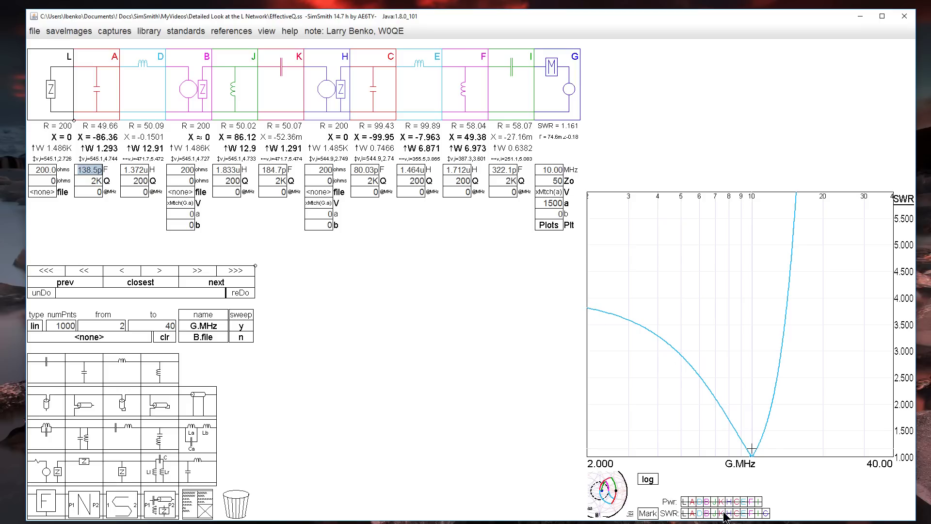
left_click(721, 513)
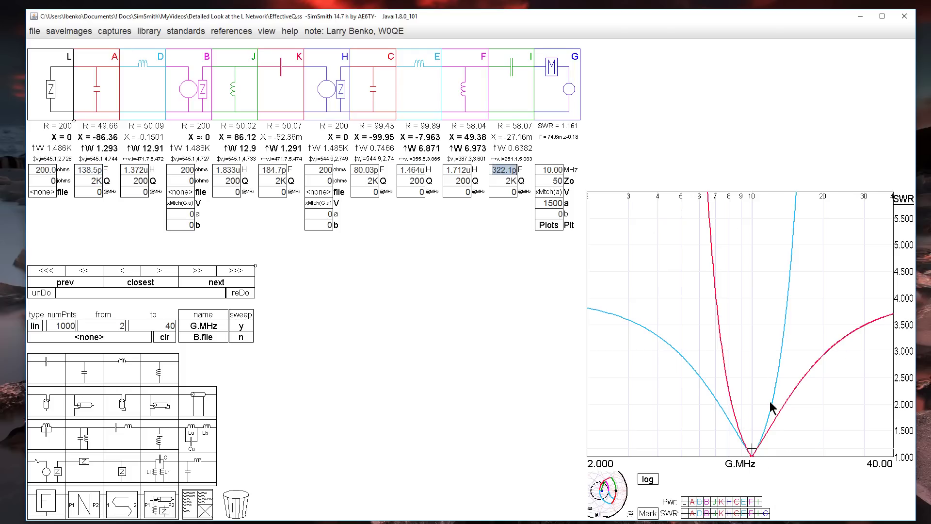
left_click(765, 513)
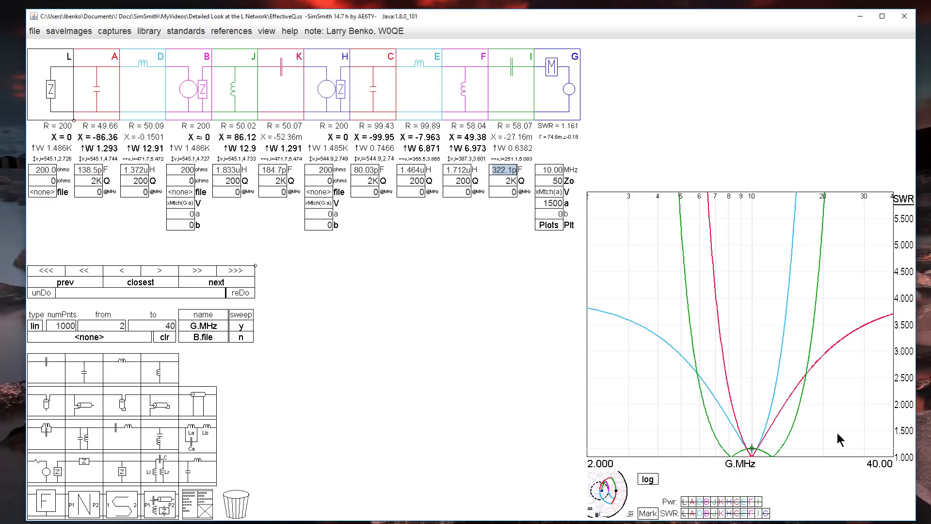
Step: Read SWR on the curves at 14.63, 6.793, 8.505, about 8.9 and 11.7 MHz
left_click(790, 435)
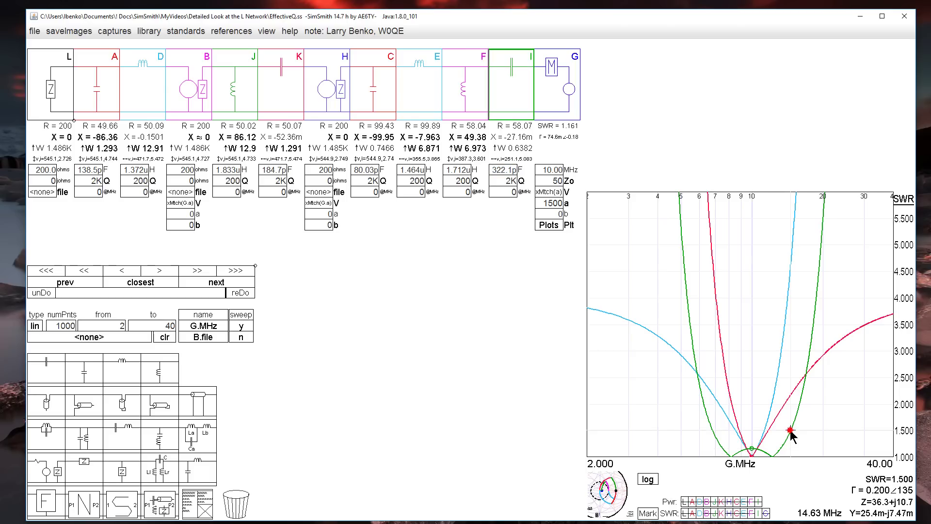
left_click(712, 432)
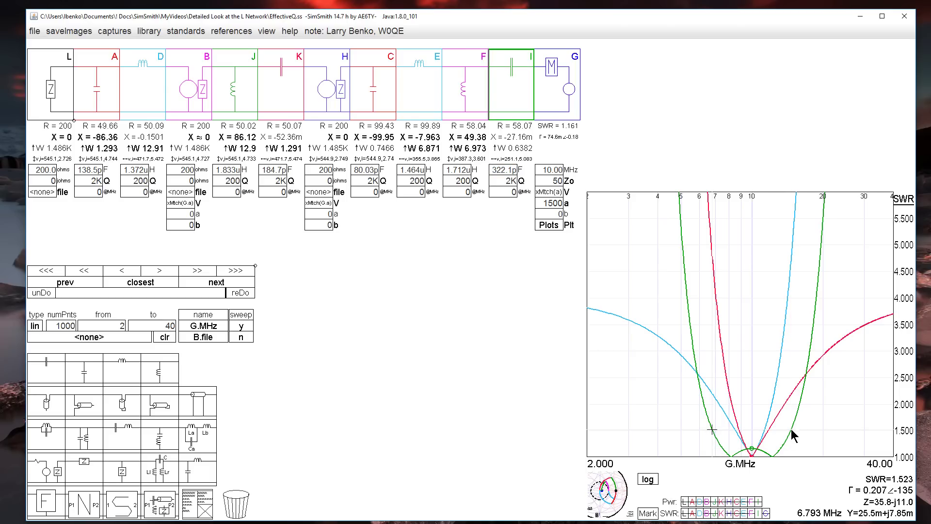
left_click(734, 428)
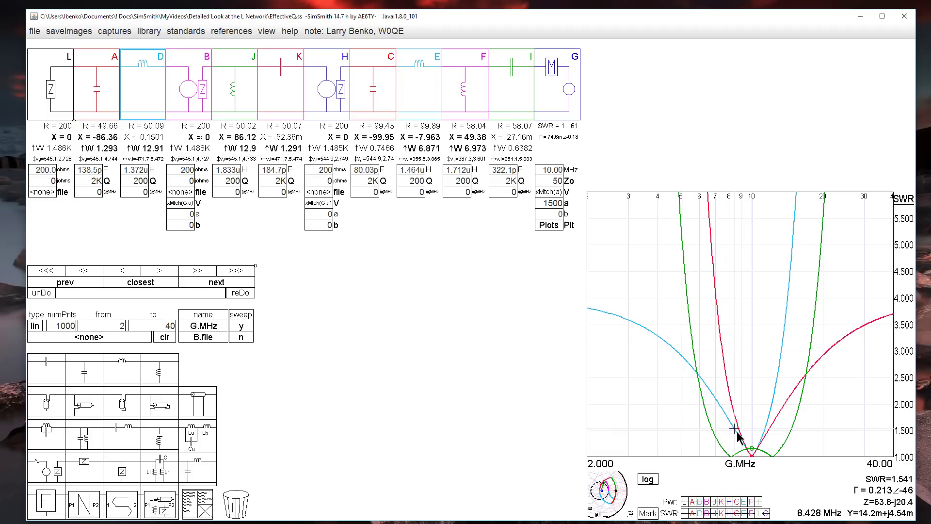
left_click(734, 432)
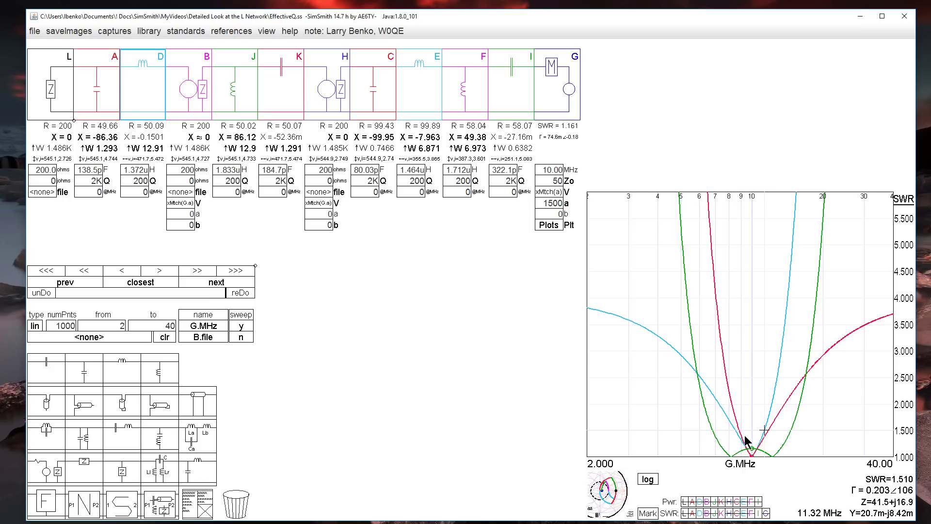
left_click(741, 431)
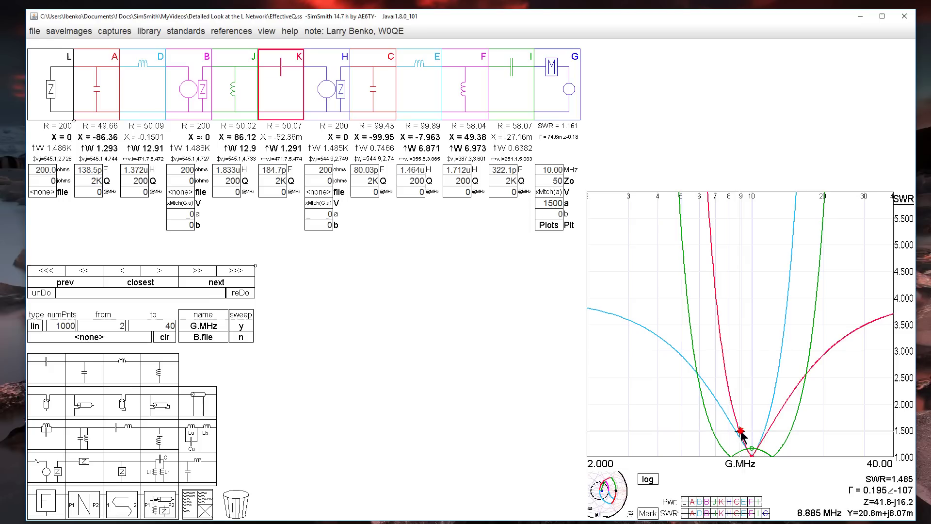
left_click(766, 430)
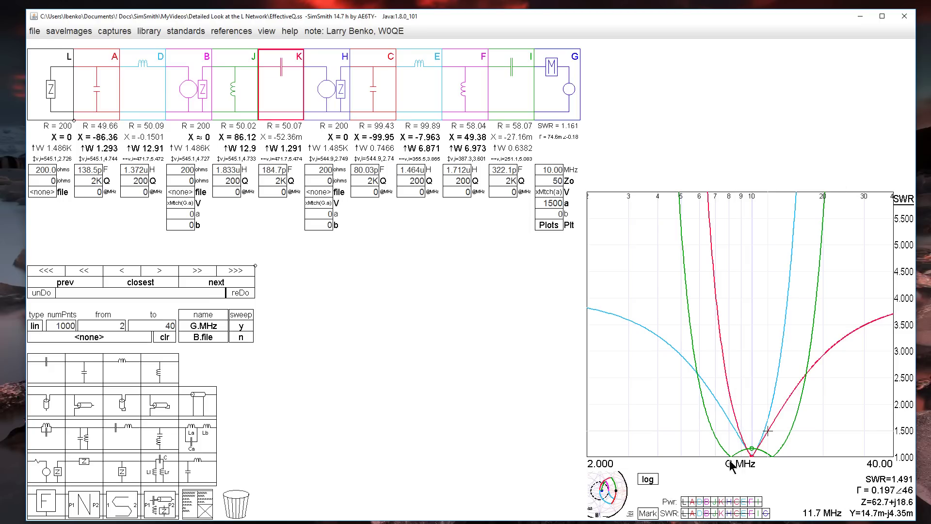
left_click(379, 82)
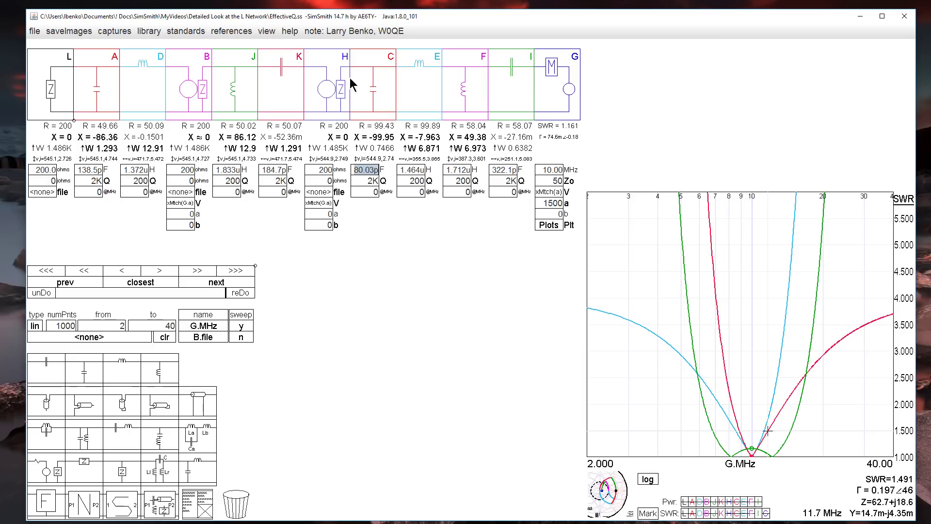